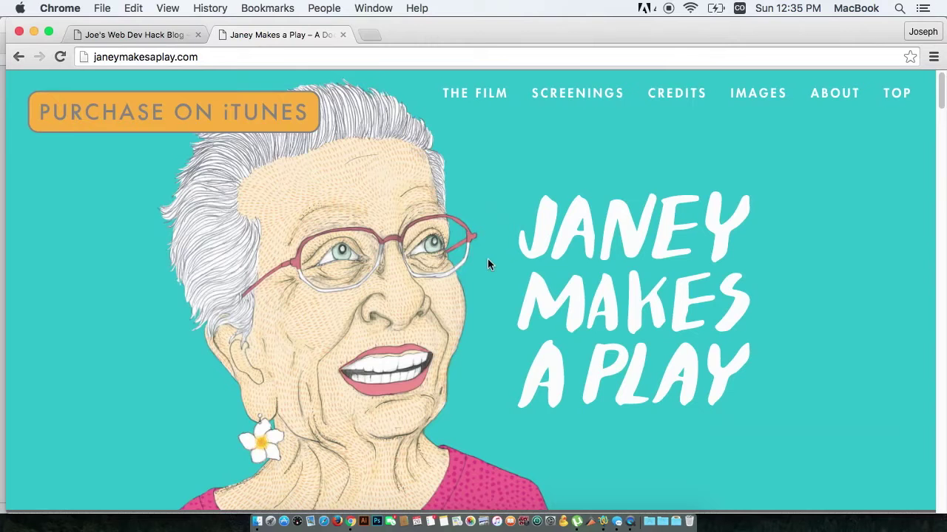
Jump through The Film, Screenings, Images and About sections of janeymakesaplay.com using the header menu
{"action": "left_click", "coordinate": [487, 95]}
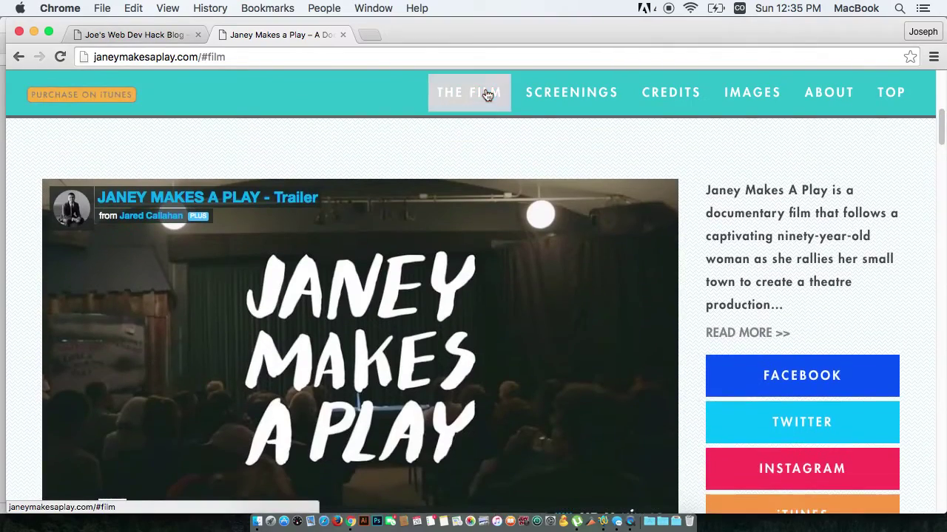
{"action": "left_click", "coordinate": [588, 92]}
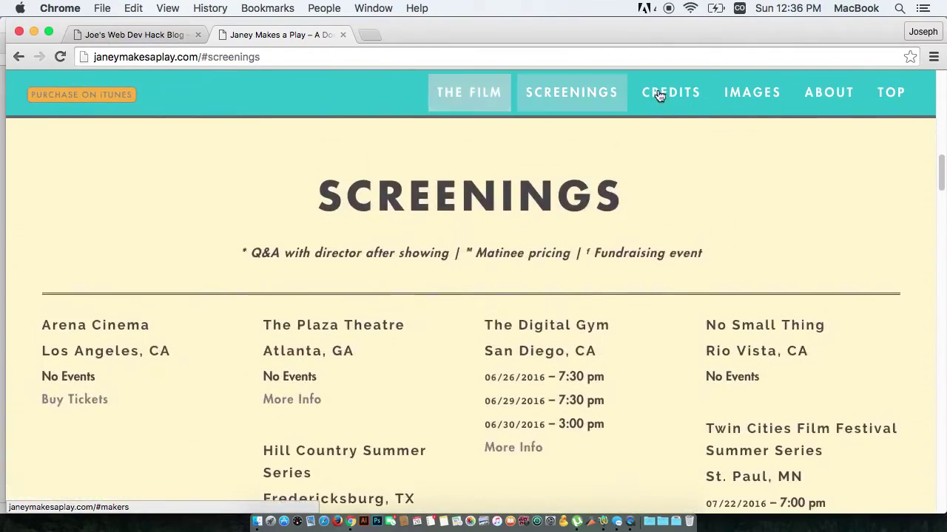
{"action": "left_click", "coordinate": [754, 96]}
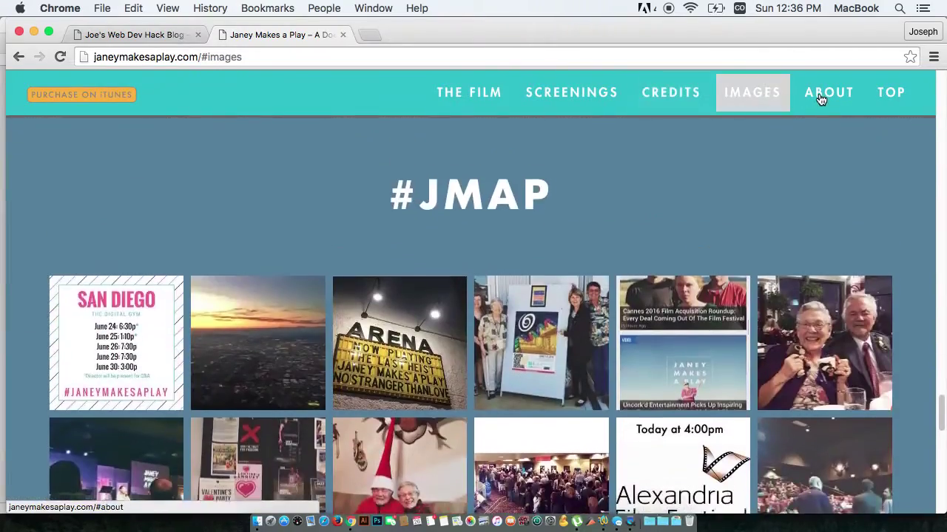
{"action": "left_click", "coordinate": [820, 96]}
{"action": "scroll", "coordinate": [718, 374], "scroll_direction": "down", "scroll_amount": 3}
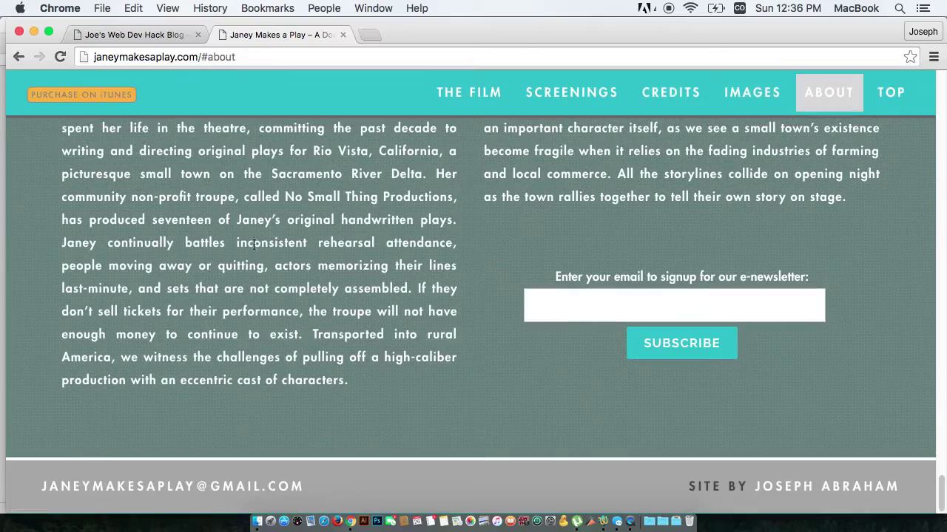
Go back to The Film section and scroll through the film and credits content
{"action": "left_click", "coordinate": [481, 94]}
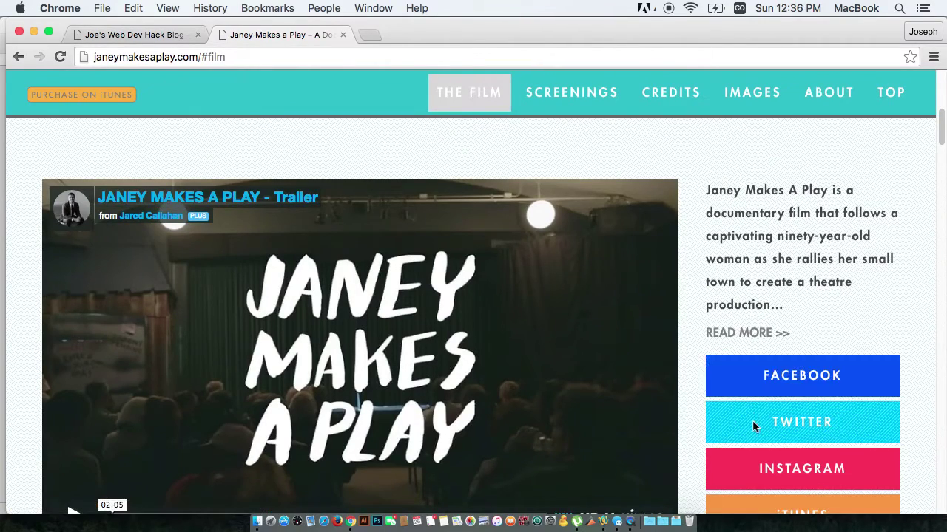
{"action": "scroll", "coordinate": [754, 425], "scroll_direction": "down", "scroll_amount": 5}
{"action": "scroll", "coordinate": [757, 432], "scroll_direction": "down", "scroll_amount": 15}
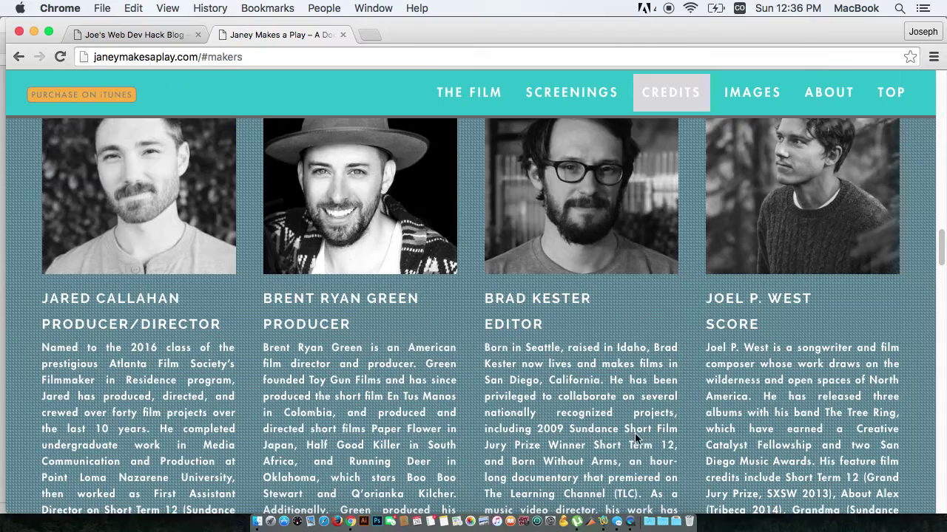
{"action": "scroll", "coordinate": [634, 433], "scroll_direction": "up", "scroll_amount": 10}
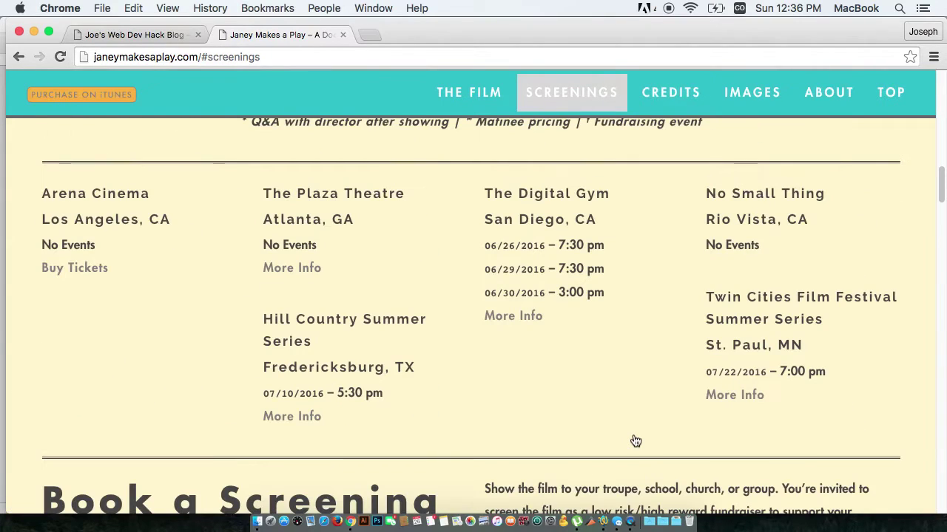
{"action": "scroll", "coordinate": [562, 432], "scroll_direction": "up", "scroll_amount": 2}
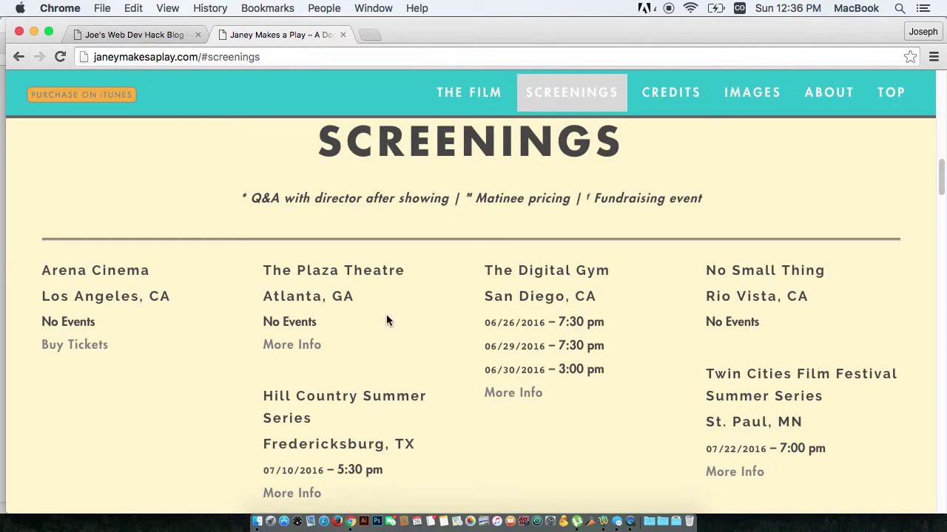
From the dashboard, add a new page titled 'One Page Site Test Page' and move into its content area
{"action": "left_click", "coordinate": [152, 37]}
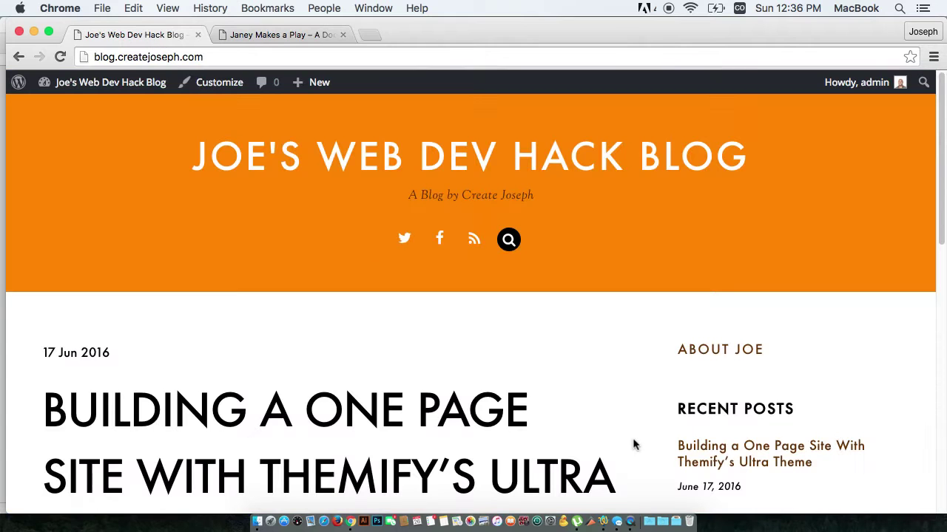
{"action": "mouse_move", "coordinate": [105, 98]}
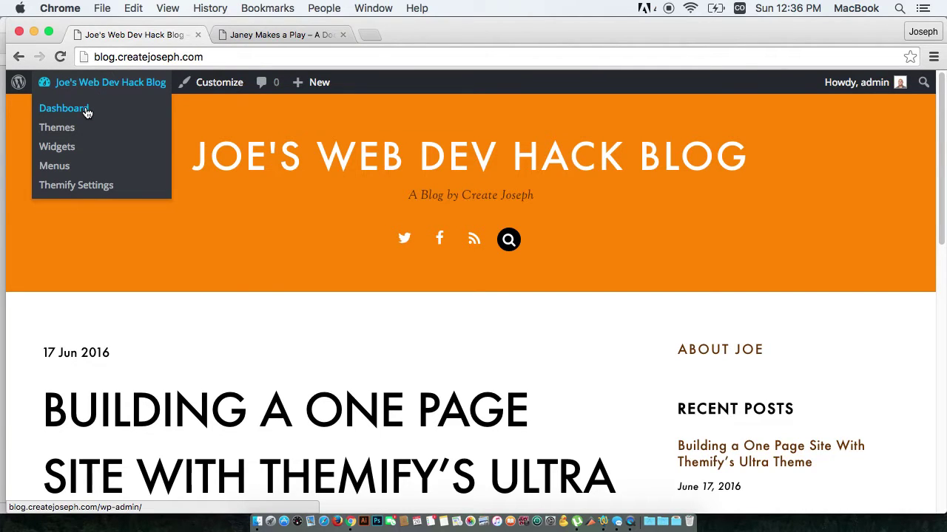
{"action": "left_click", "coordinate": [87, 111]}
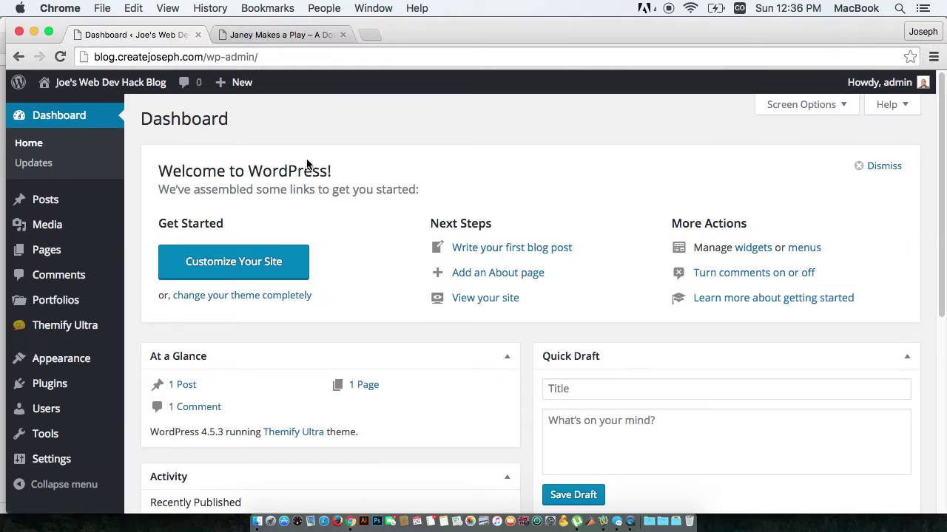
{"action": "mouse_move", "coordinate": [68, 250]}
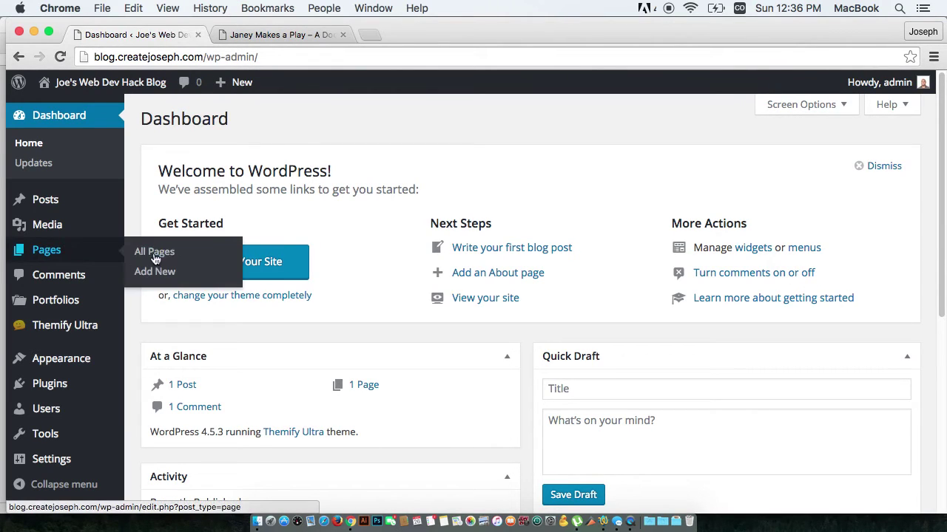
{"action": "left_click", "coordinate": [156, 271]}
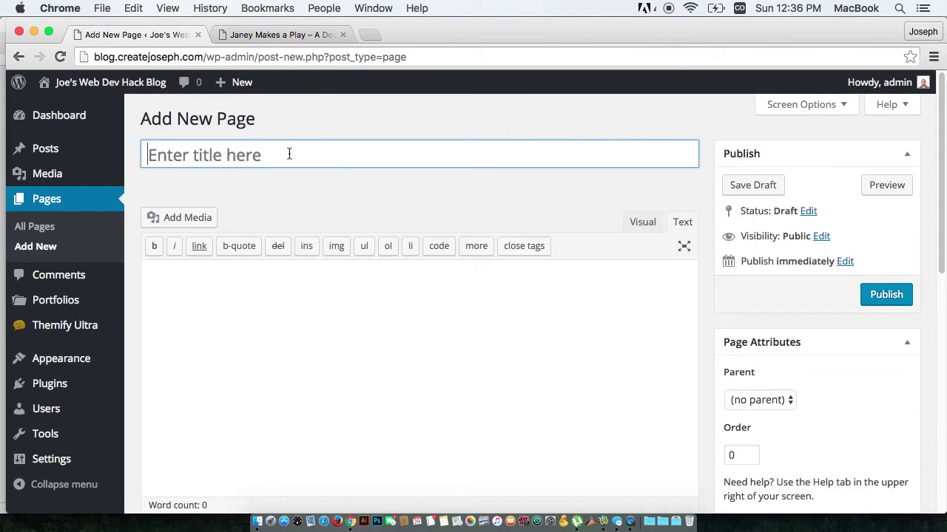
{"action": "type", "text": "O"}
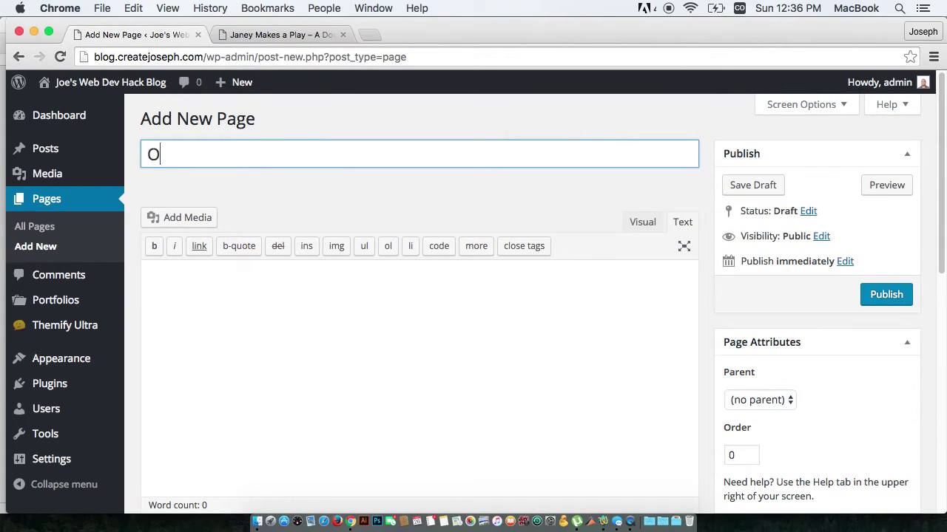
{"action": "type", "text": "ne Page S"}
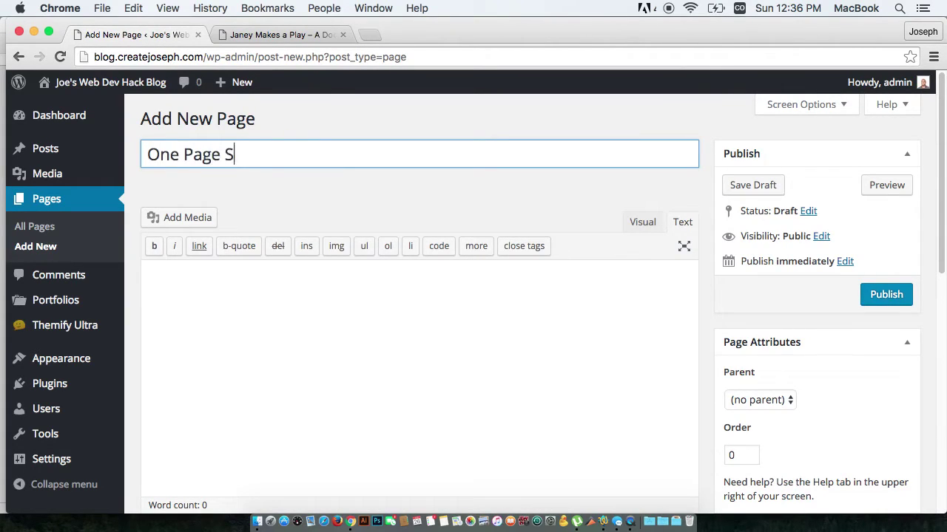
{"action": "type", "text": "ite Test Page"}
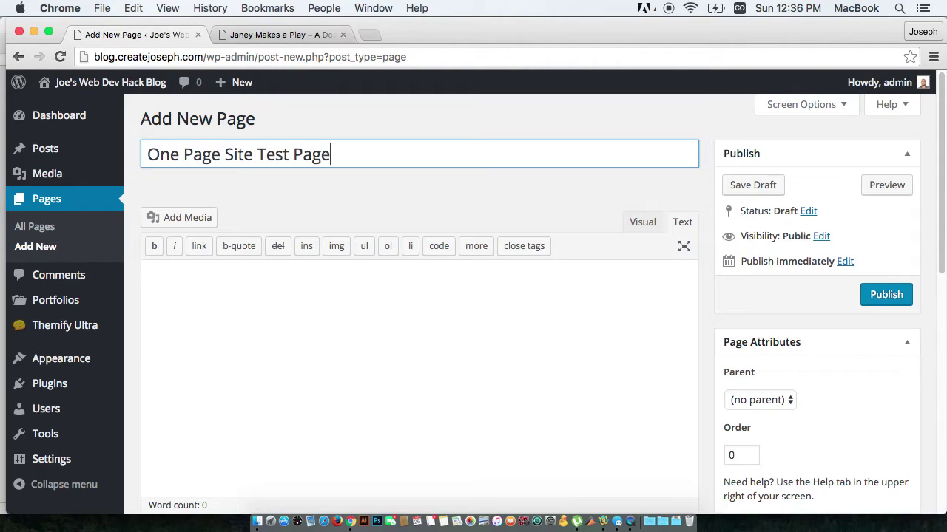
{"action": "left_click", "coordinate": [332, 347]}
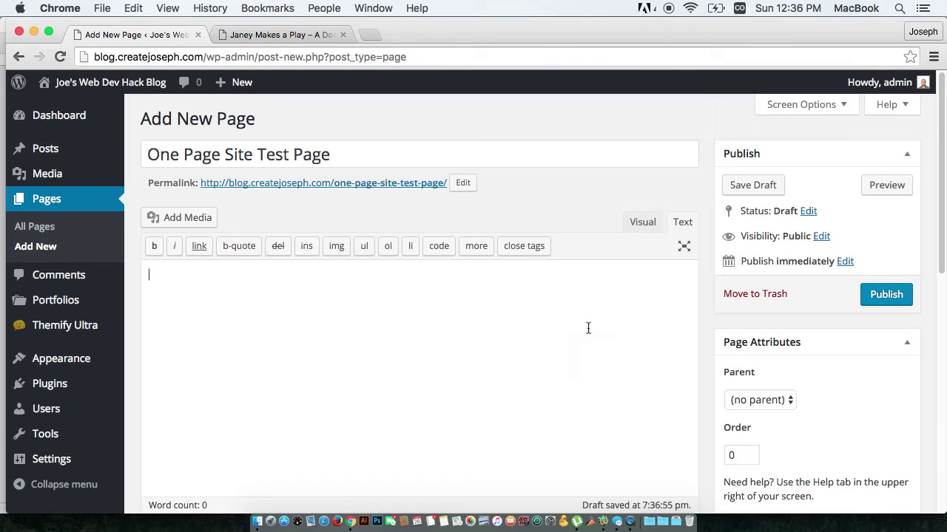
Show the Themify Builder modules and drop a Text module into the first empty row
{"action": "scroll", "coordinate": [713, 345], "scroll_direction": "down", "scroll_amount": 3}
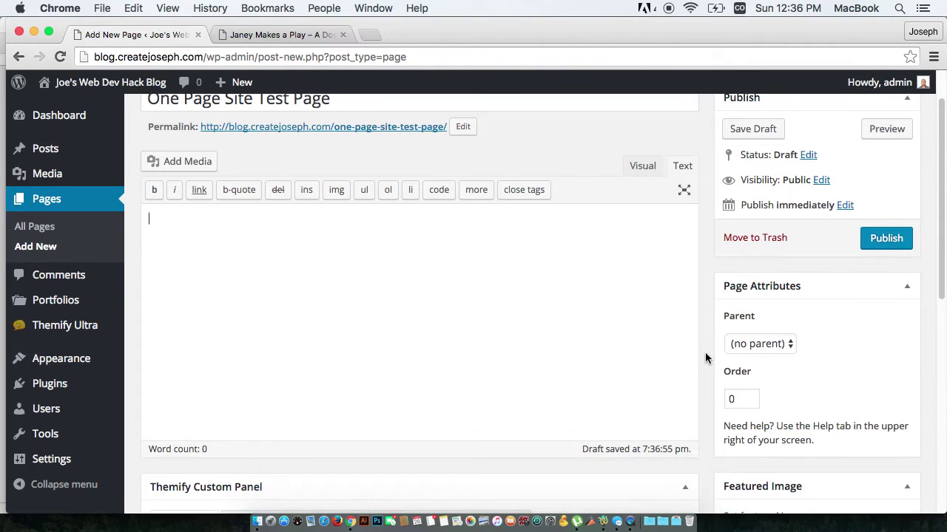
{"action": "scroll", "coordinate": [705, 352], "scroll_direction": "down", "scroll_amount": 5}
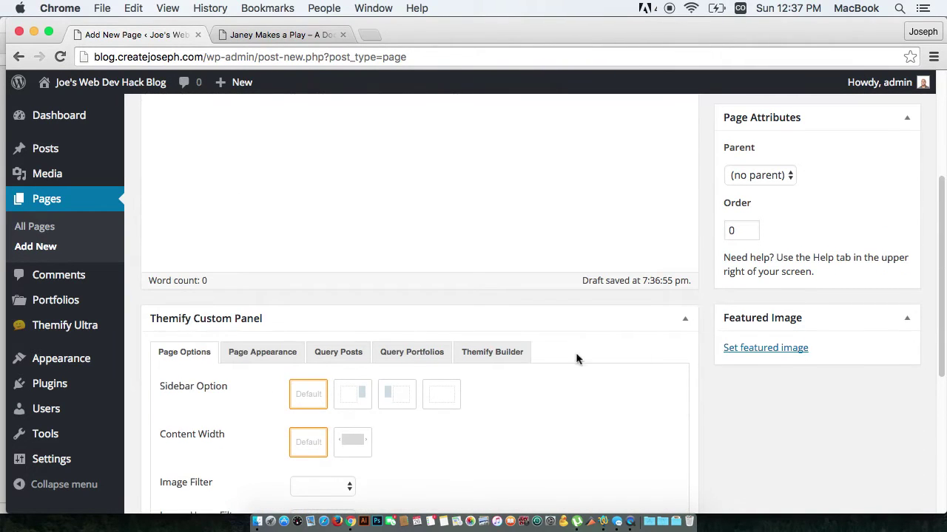
{"action": "left_click", "coordinate": [512, 359]}
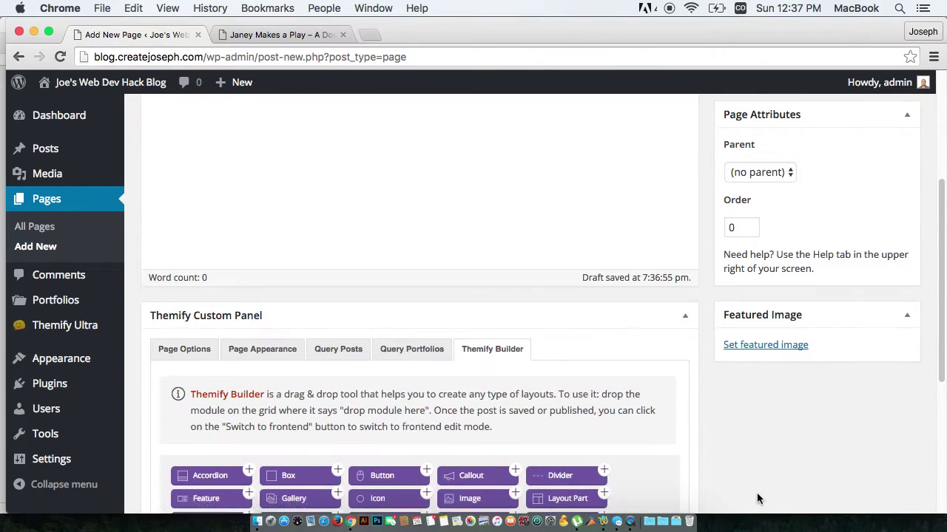
{"action": "scroll", "coordinate": [756, 474], "scroll_direction": "down", "scroll_amount": 5}
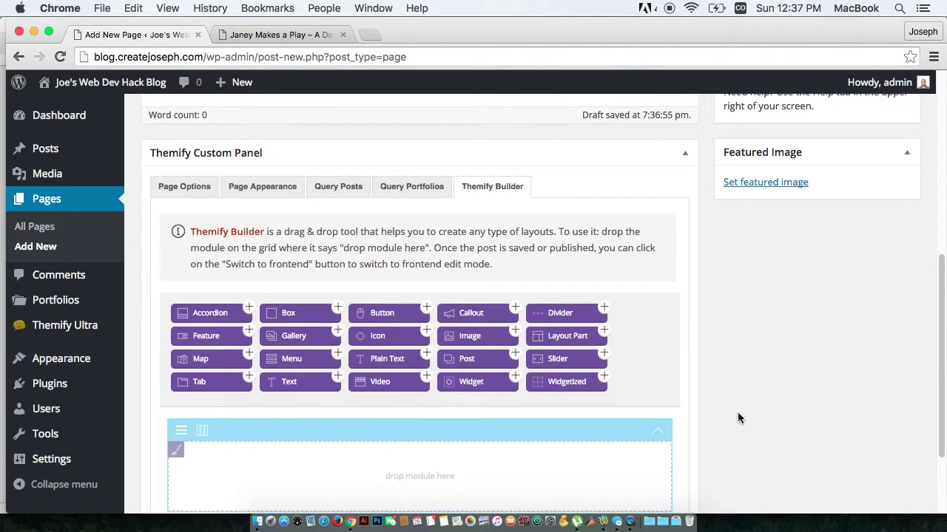
{"action": "scroll", "coordinate": [717, 377], "scroll_direction": "down", "scroll_amount": 4}
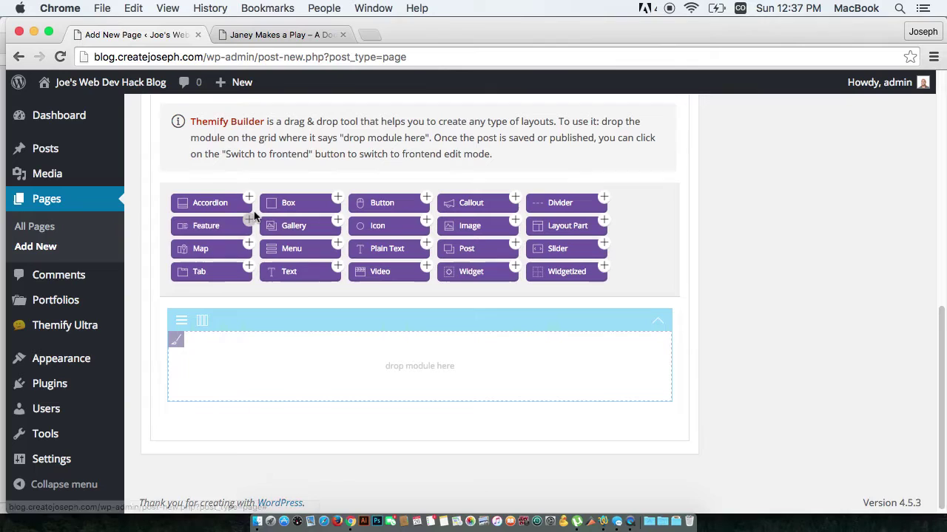
{"action": "left_click_drag", "start_coordinate": [283, 272], "coordinate": [322, 414]}
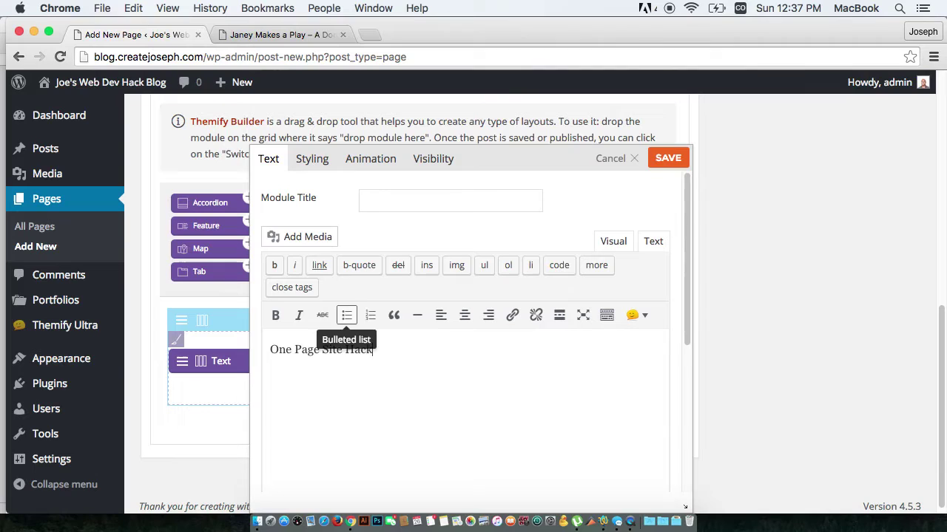
Format the 'One Page Site Hack' line as an h2 heading and save the Text module
{"action": "left_click_drag", "start_coordinate": [392, 349], "coordinate": [114, 309]}
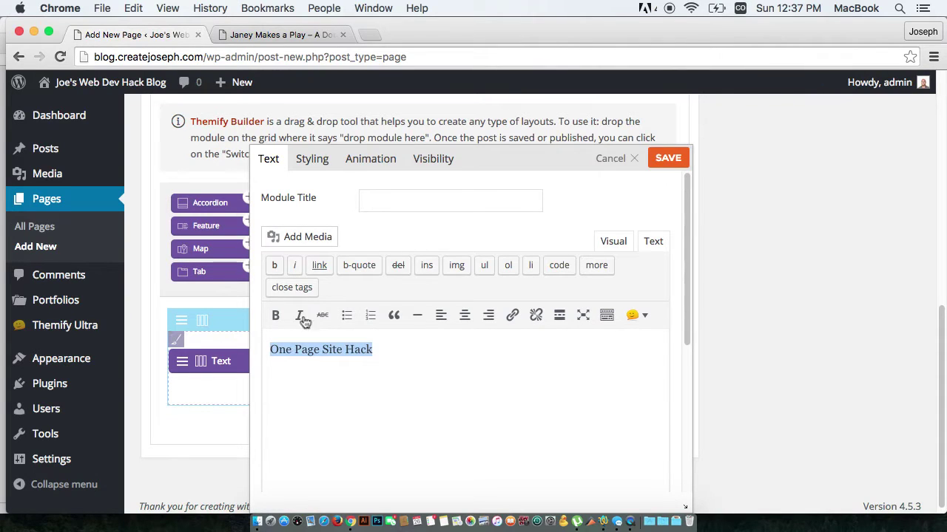
{"action": "left_click", "coordinate": [272, 350]}
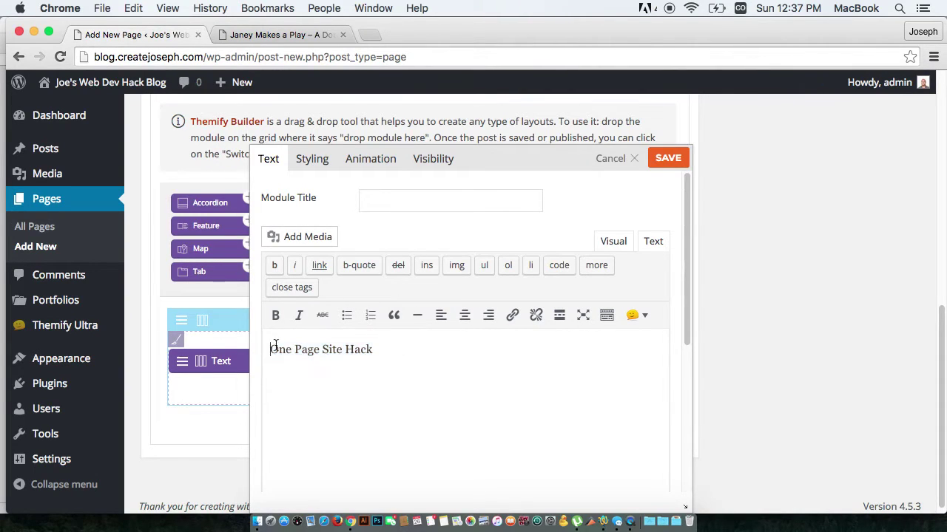
{"action": "type", "text": "<h2>"}
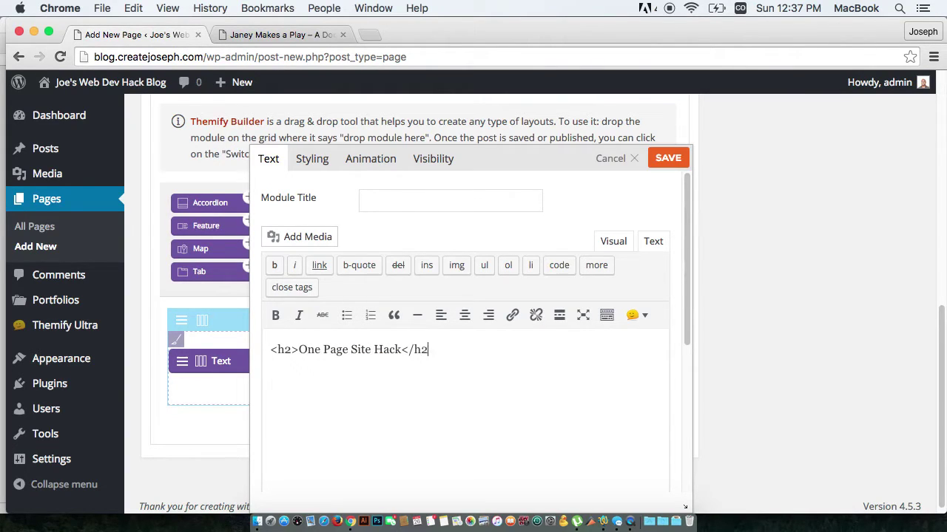
{"action": "left_click", "coordinate": [668, 157]}
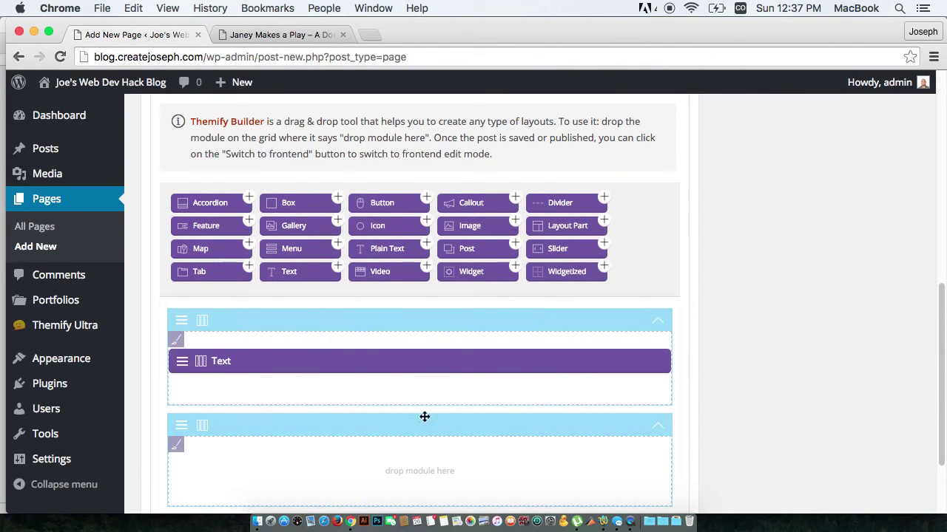
Select and copy the first paragraph under 'What is Lorem Ipsum?' on lipsum.com
{"action": "scroll", "coordinate": [306, 389], "scroll_direction": "down", "scroll_amount": 2}
{"action": "mouse_move", "coordinate": [183, 368]}
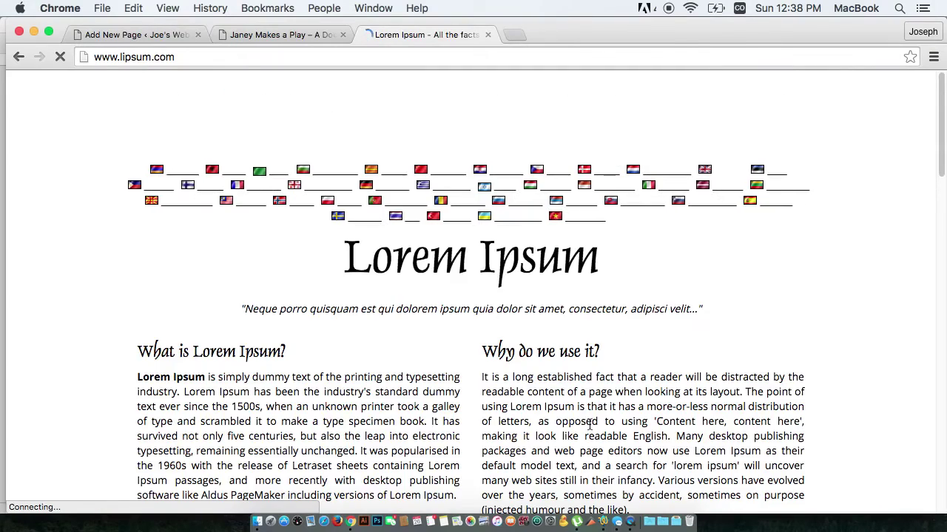
{"action": "scroll", "coordinate": [443, 332], "scroll_direction": "down", "scroll_amount": 3}
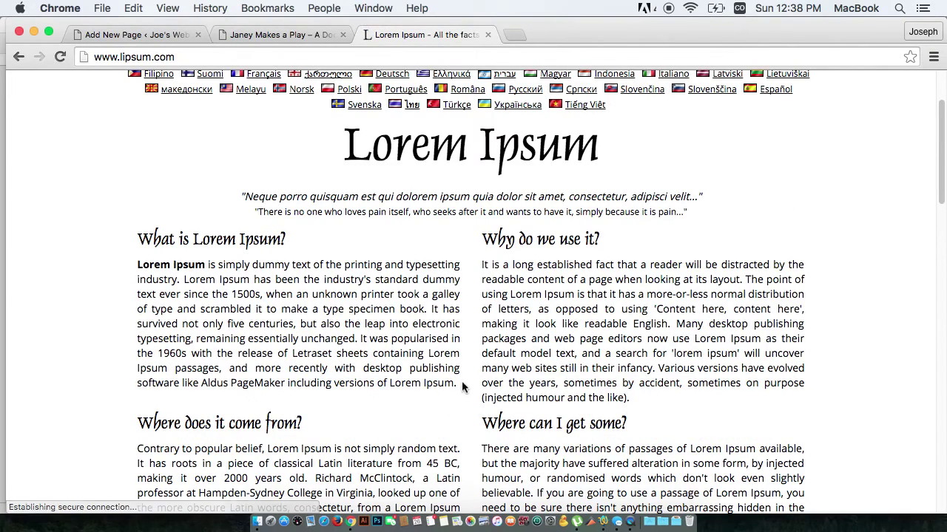
{"action": "mouse_move", "coordinate": [130, 264]}
{"action": "left_mouse_down"}
{"action": "mouse_move", "coordinate": [331, 350]}
{"action": "mouse_move", "coordinate": [462, 391]}
{"action": "mouse_move", "coordinate": [225, 318]}
{"action": "mouse_move", "coordinate": [129, 274]}
{"action": "mouse_move", "coordinate": [138, 264]}
{"action": "left_mouse_up"}
{"action": "key", "text": "super+c"}
{"action": "left_click", "coordinate": [135, 265]}
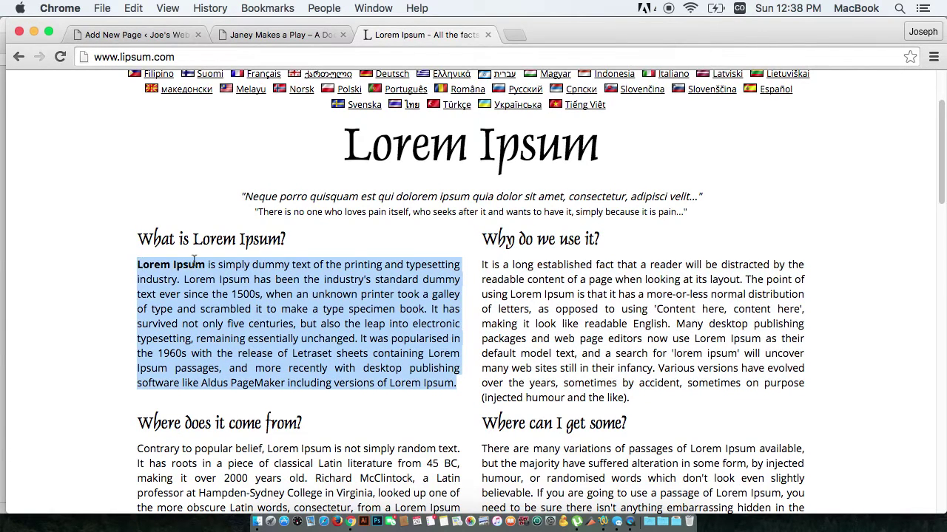
Paste the Lorem Ipsum paragraph into the Text module in WordPress and save it
{"action": "left_click", "coordinate": [277, 35]}
{"action": "left_click", "coordinate": [148, 35]}
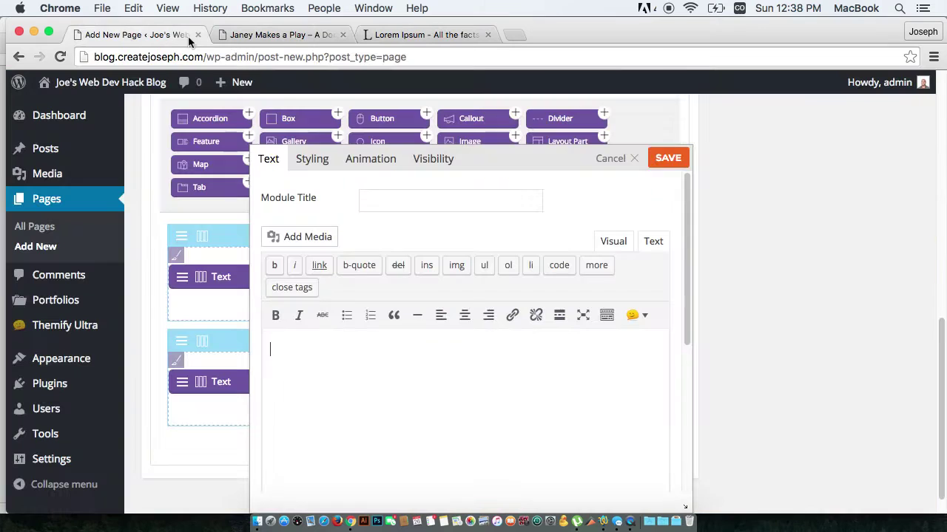
{"action": "key", "text": "super+v"}
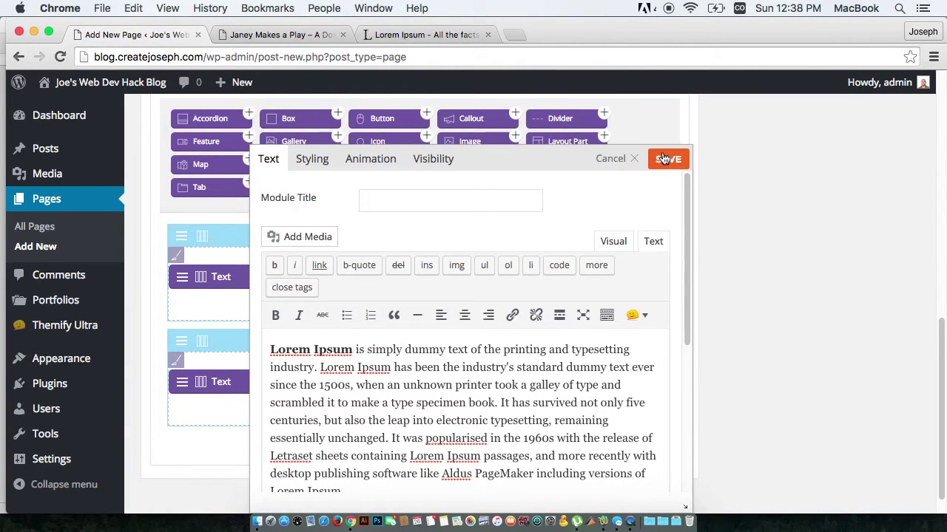
{"action": "left_click", "coordinate": [668, 158]}
Split the row into two columns and move a duplicate of the Lorem Ipsum Text module into the right column
{"action": "mouse_move", "coordinate": [210, 346]}
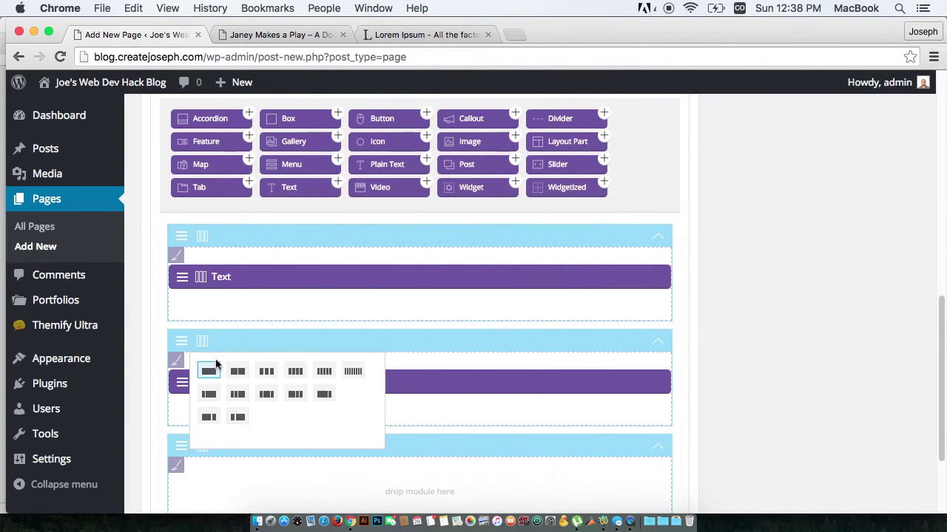
{"action": "left_click", "coordinate": [238, 372]}
{"action": "right_click", "coordinate": [182, 377]}
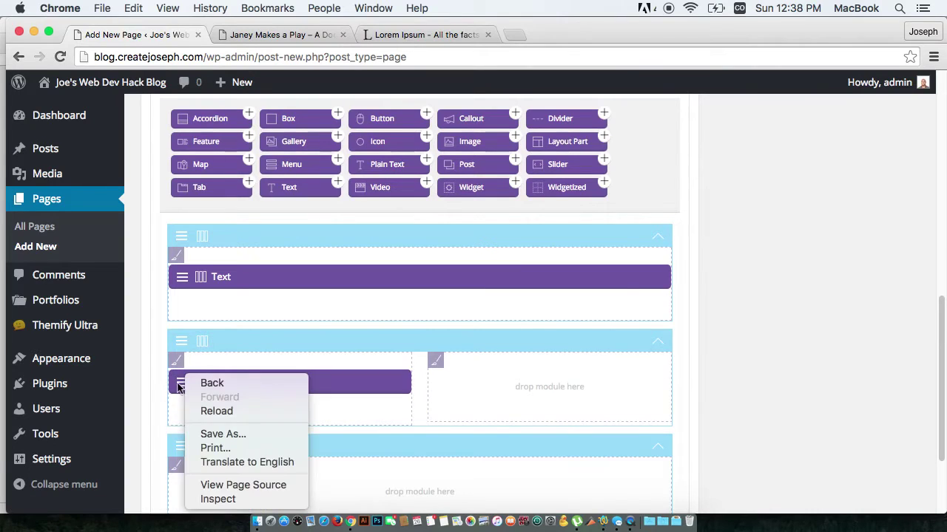
{"action": "left_click", "coordinate": [177, 388]}
{"action": "left_click", "coordinate": [197, 431]}
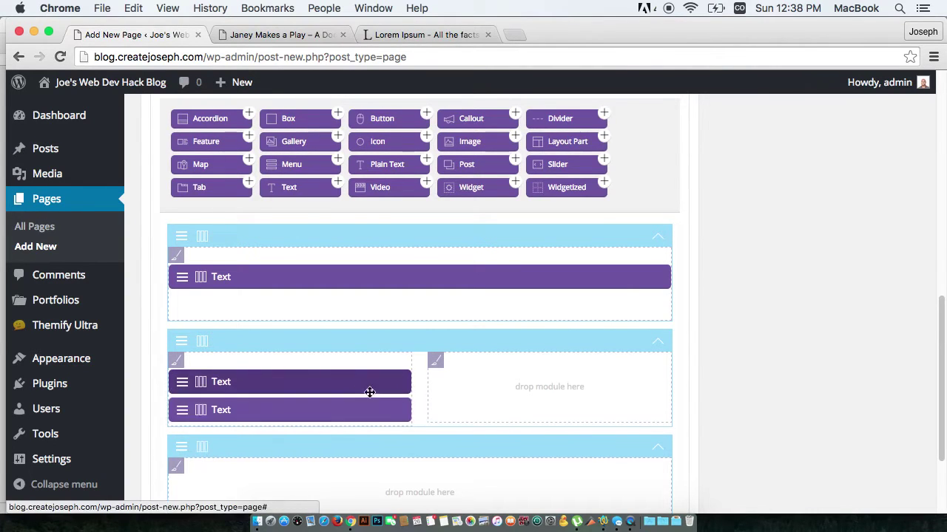
{"action": "left_click_drag", "start_coordinate": [376, 404], "coordinate": [617, 393]}
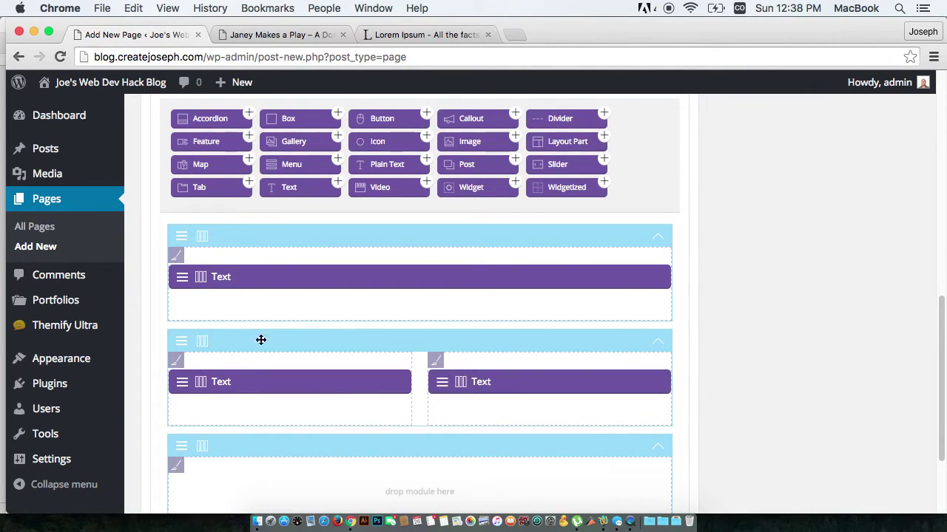
{"action": "mouse_move", "coordinate": [185, 347]}
{"action": "left_click", "coordinate": [201, 367]}
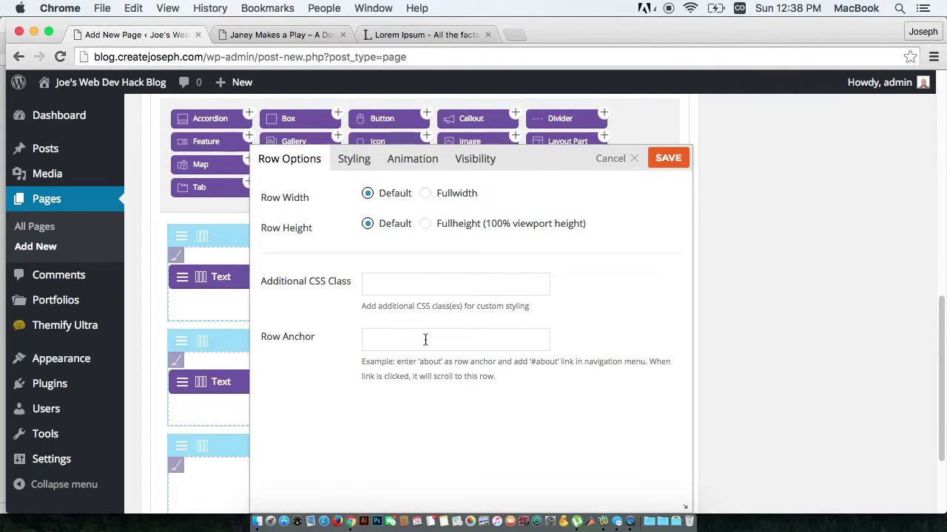
Give the two-column row the anchor 'lorem' and a pale pink ffc7c9 background, and save
{"action": "left_click", "coordinate": [425, 339]}
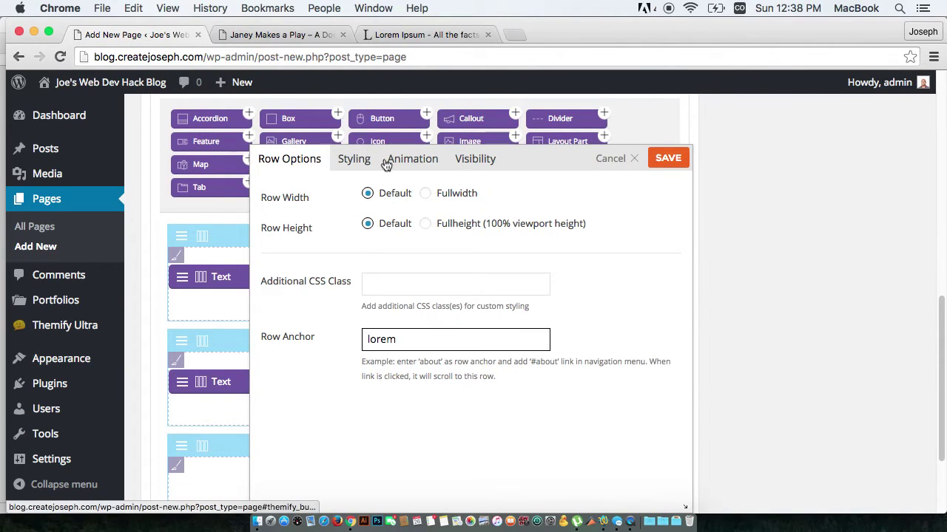
{"action": "left_click", "coordinate": [345, 163]}
{"action": "scroll", "coordinate": [412, 251], "scroll_direction": "down", "scroll_amount": 5}
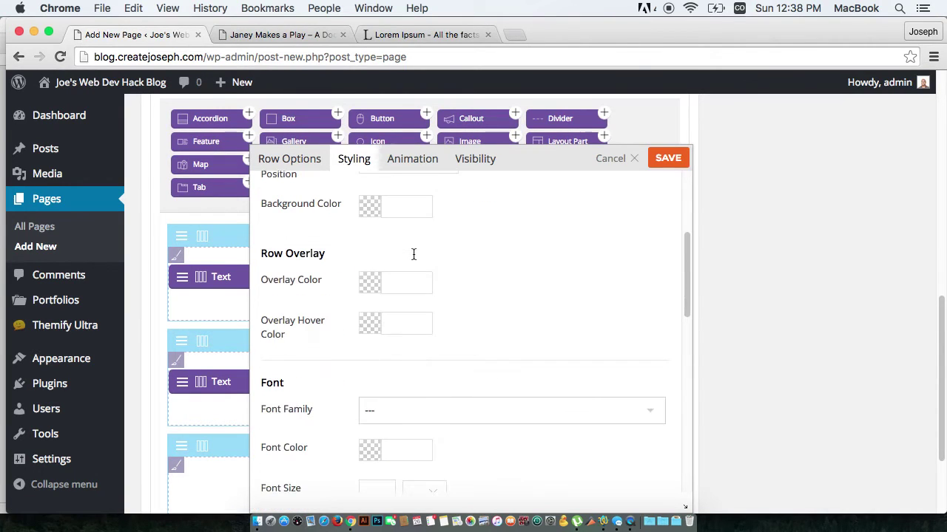
{"action": "left_click", "coordinate": [370, 206]}
{"action": "mouse_move", "coordinate": [408, 249]}
{"action": "left_mouse_down"}
{"action": "mouse_move", "coordinate": [369, 207]}
{"action": "mouse_move", "coordinate": [384, 218]}
{"action": "left_mouse_up"}
{"action": "left_click", "coordinate": [667, 158]}
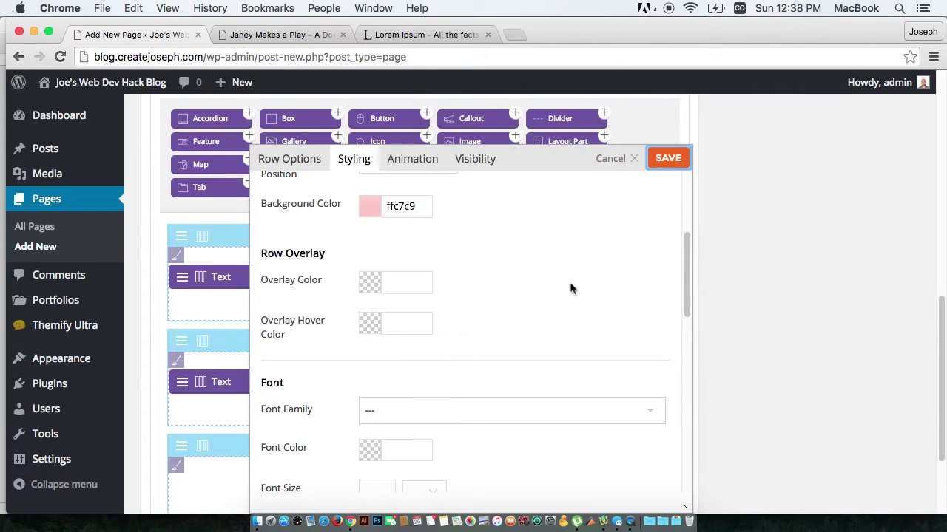
Enter 'dragon' as the row anchor of the empty bottom row
{"action": "scroll", "coordinate": [473, 292], "scroll_direction": "down", "scroll_amount": 3}
{"action": "mouse_move", "coordinate": [181, 311]}
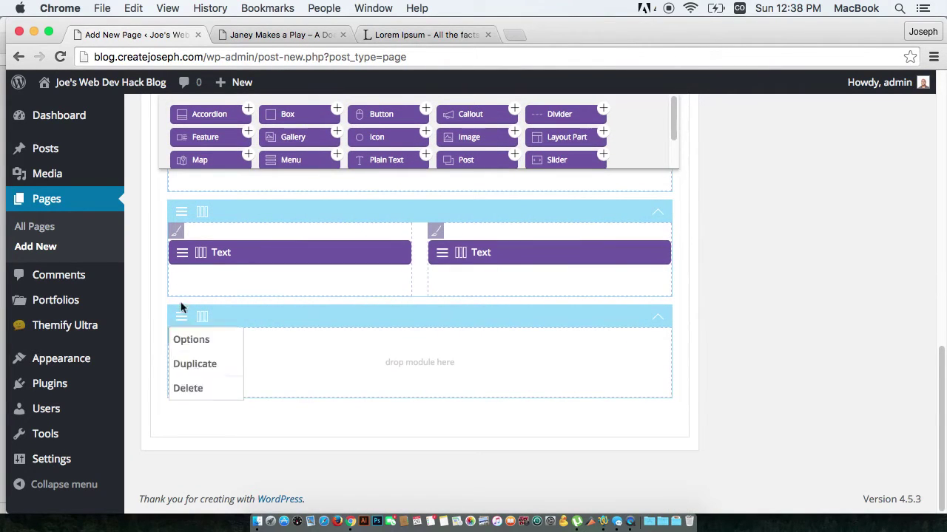
{"action": "left_click", "coordinate": [186, 341]}
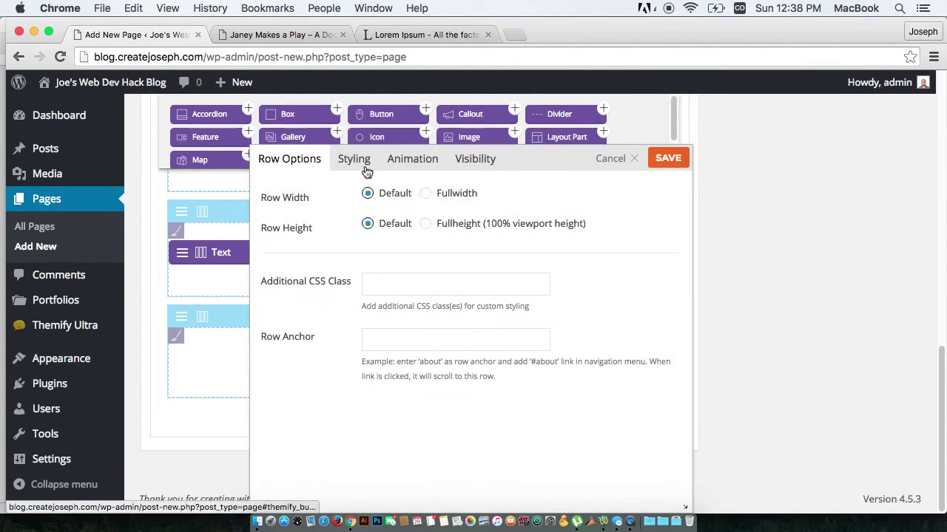
{"action": "left_click", "coordinate": [402, 340]}
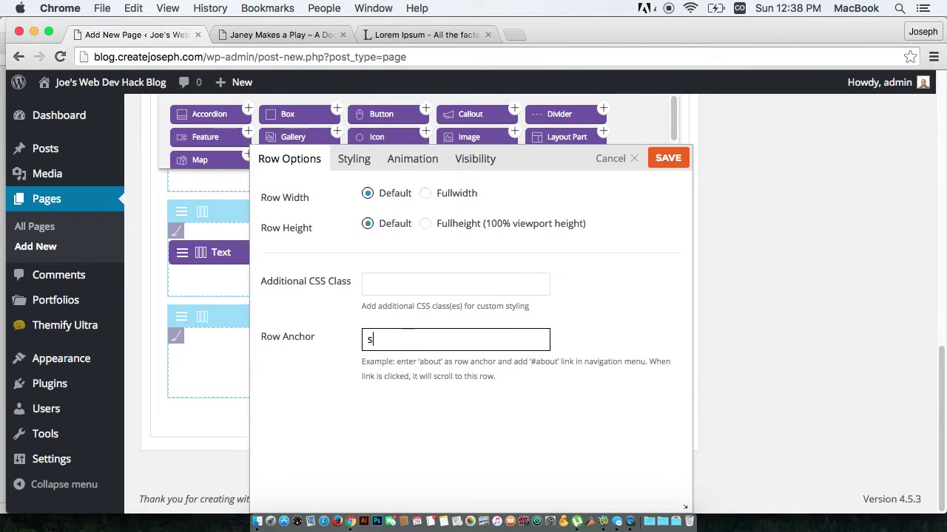
{"action": "type", "text": "dragon"}
Save the dragon anchor, then search Google Images for DRAGON and open the full-size red dragon
{"action": "left_click", "coordinate": [665, 164]}
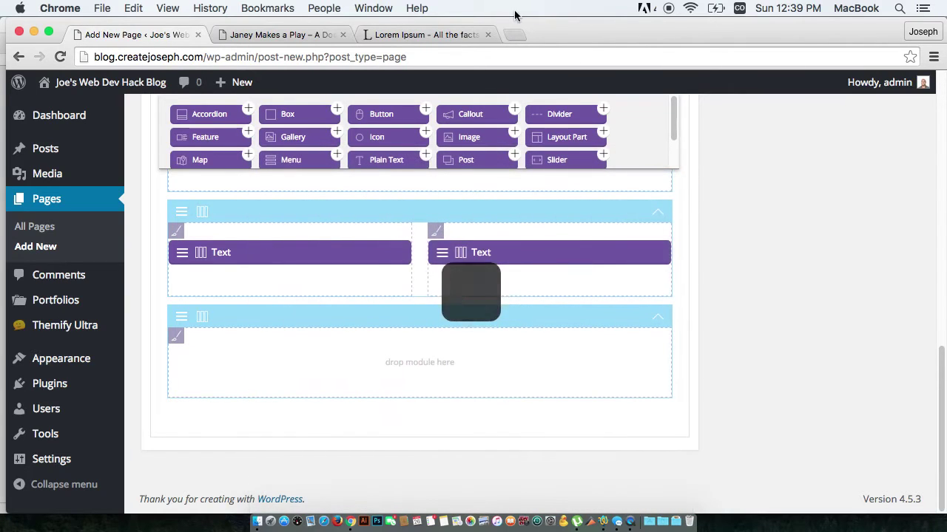
{"action": "left_click", "coordinate": [522, 33]}
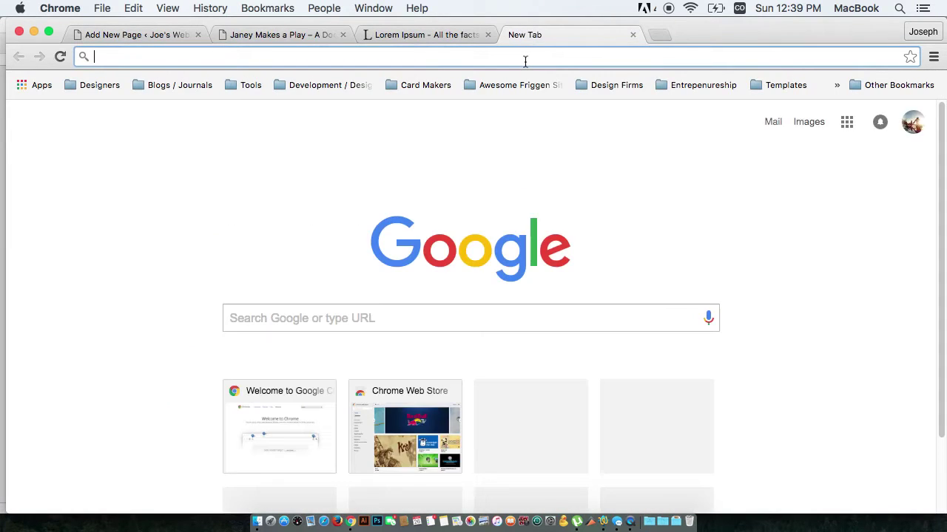
{"action": "type", "text": "DRAGON"}
{"action": "key", "text": "Return"}
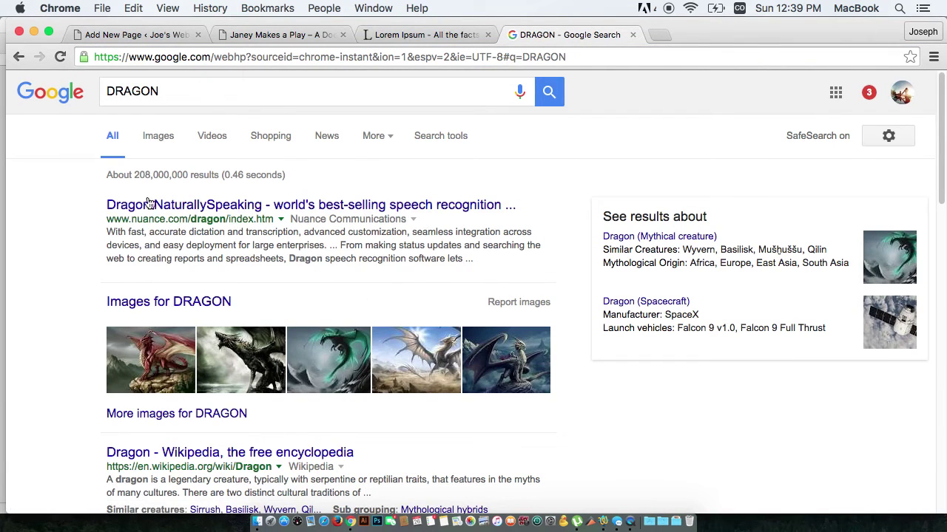
{"action": "left_click", "coordinate": [172, 302]}
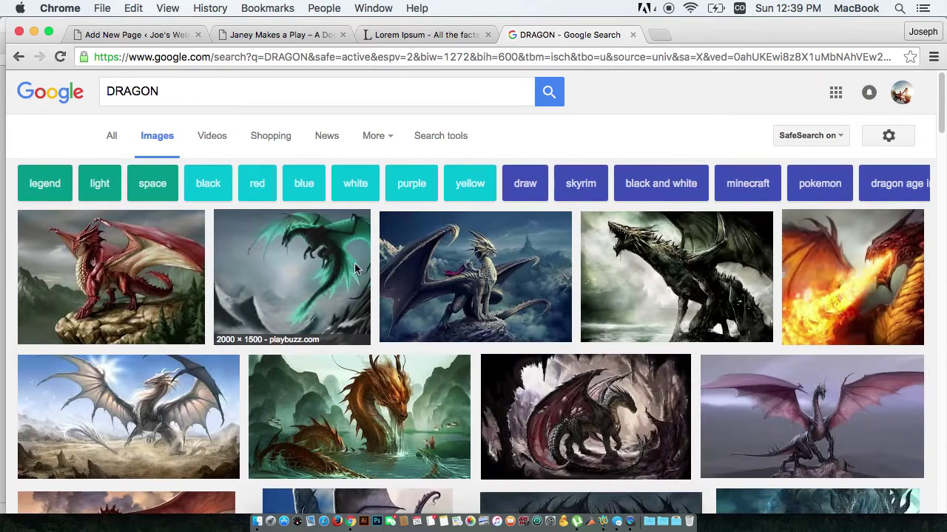
{"action": "left_click", "coordinate": [109, 263]}
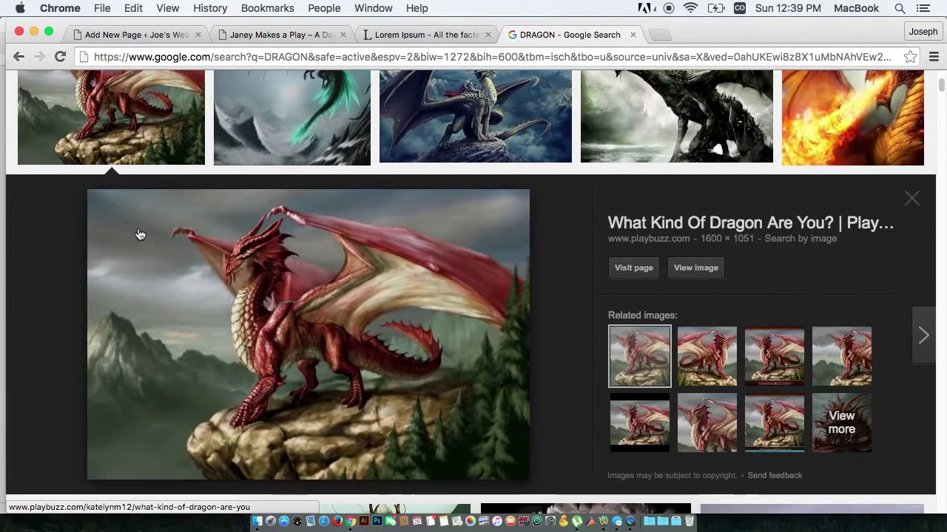
{"action": "left_click", "coordinate": [685, 275]}
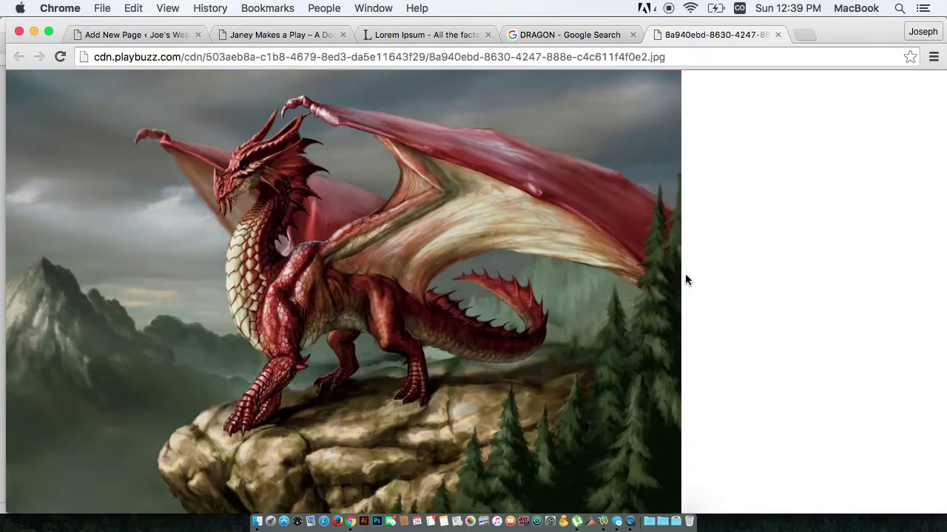
Move windows aside and drag the red dragon image onto the desktop as a jpg
{"action": "left_click_drag", "start_coordinate": [506, 24], "coordinate": [687, 28]}
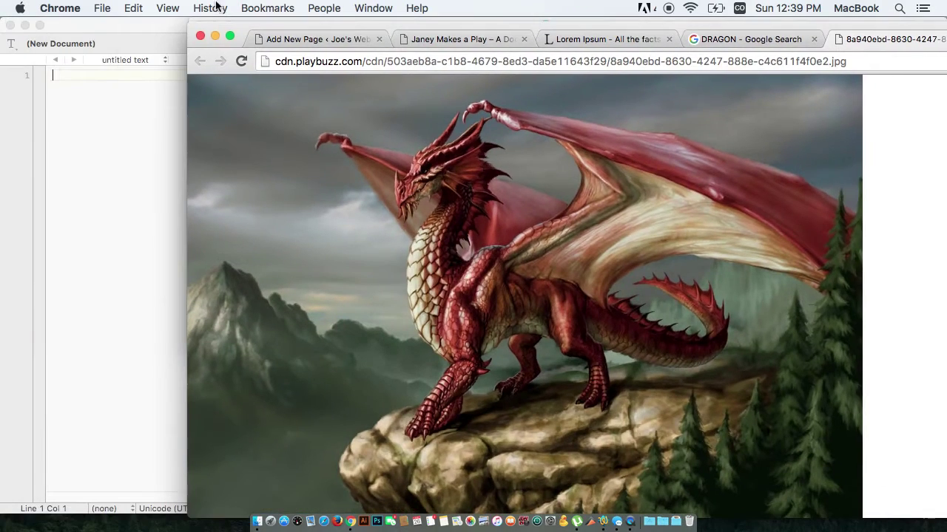
{"action": "left_click", "coordinate": [160, 27]}
{"action": "left_click_drag", "start_coordinate": [161, 28], "coordinate": [378, 50]}
{"action": "left_click_drag", "start_coordinate": [129, 28], "coordinate": [478, 28]}
{"action": "left_click", "coordinate": [239, 161]}
{"action": "left_click_drag", "start_coordinate": [498, 189], "coordinate": [126, 434]}
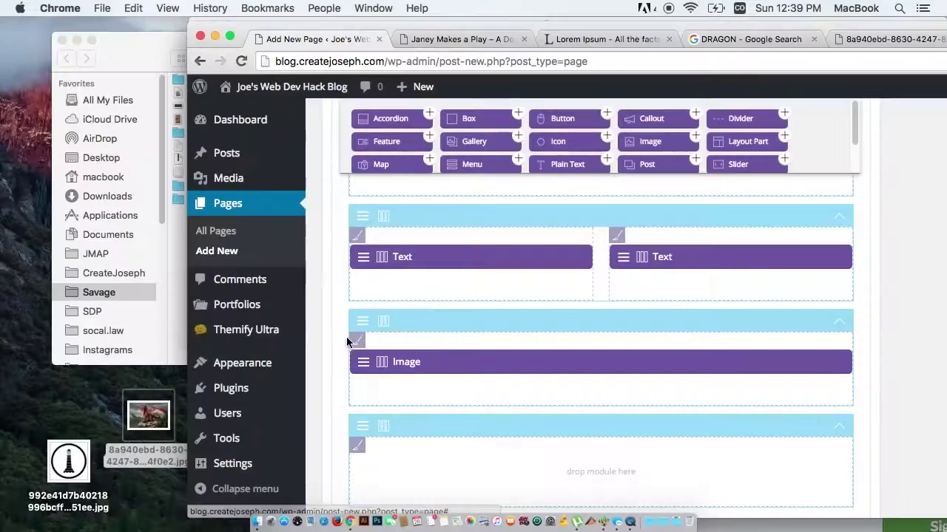
Bring the page builder into view with the two-column Text row, Image row and empty bottom row
{"action": "mouse_move", "coordinate": [361, 324]}
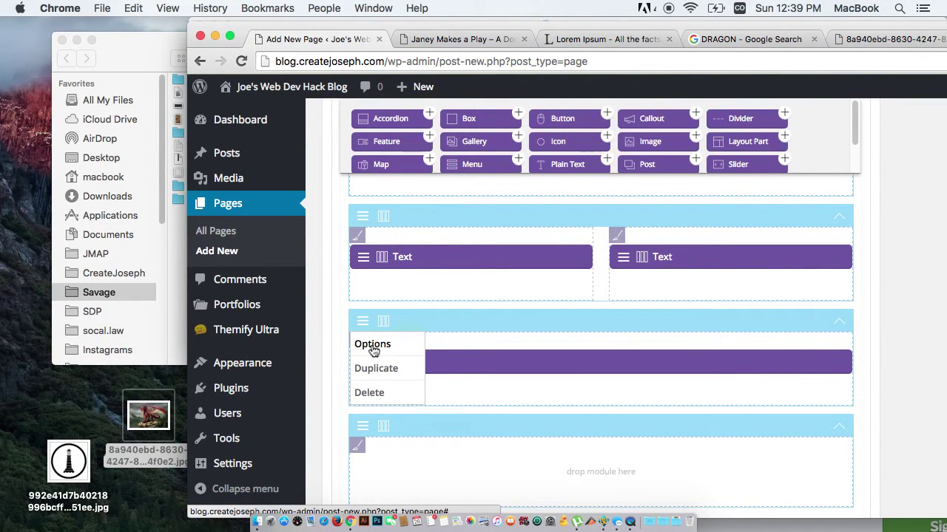
{"action": "scroll", "coordinate": [473, 434], "scroll_direction": "down", "scroll_amount": 2}
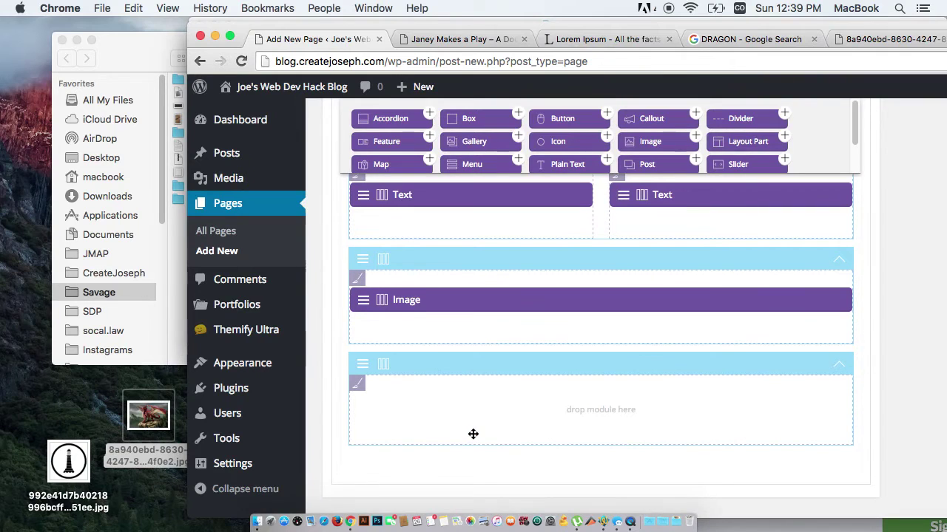
{"action": "scroll", "coordinate": [474, 434], "scroll_direction": "up", "scroll_amount": 1}
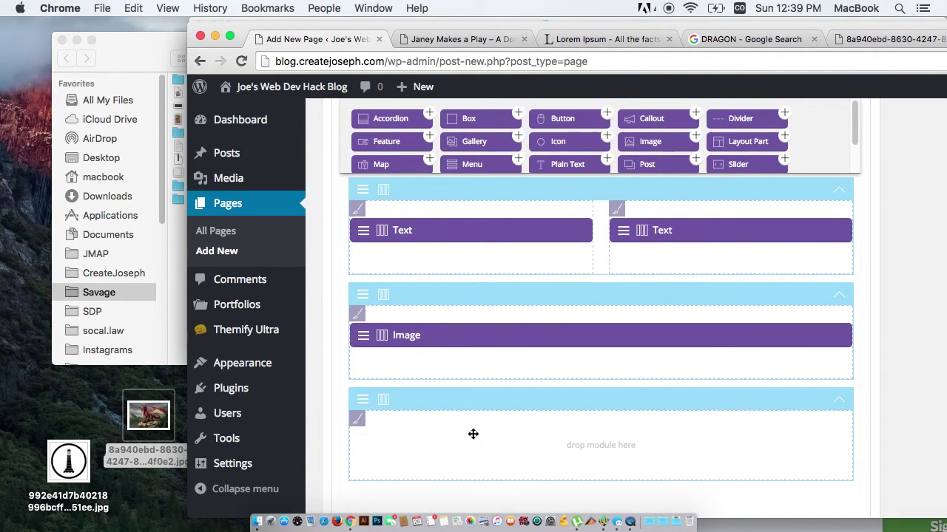
{"action": "left_click_drag", "start_coordinate": [440, 31], "coordinate": [270, 27]}
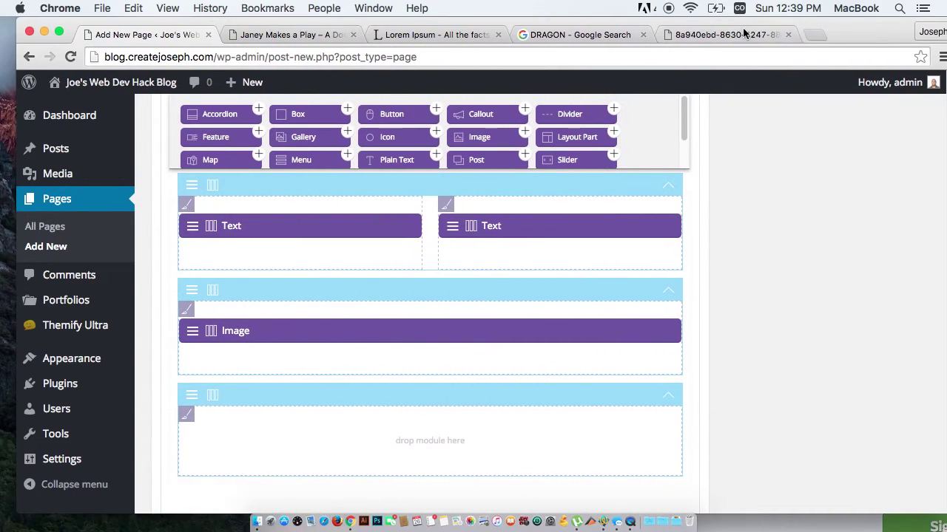
Search Google Images for 'chimera' and open the full-size lion-dragon chimera picture
{"action": "left_click", "coordinate": [728, 35]}
{"action": "left_click", "coordinate": [544, 52]}
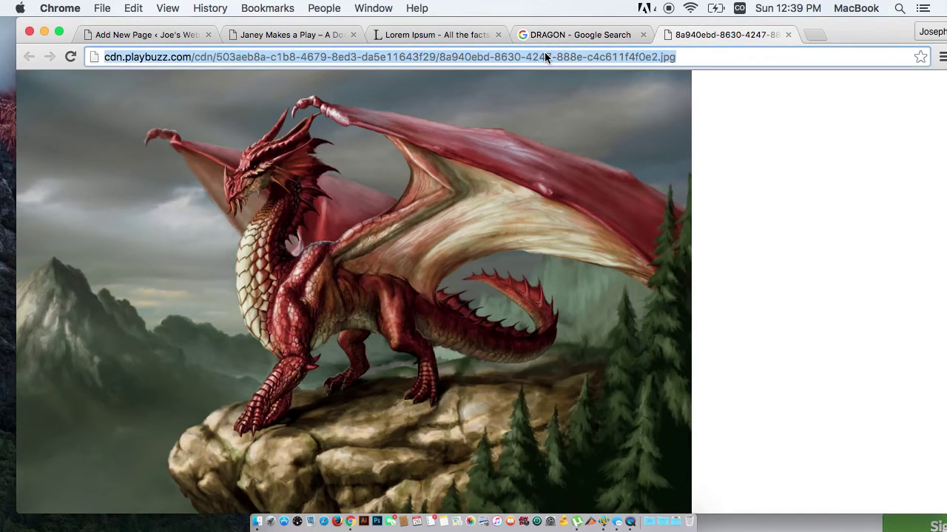
{"action": "type", "text": "chimera"}
{"action": "key", "text": "Return"}
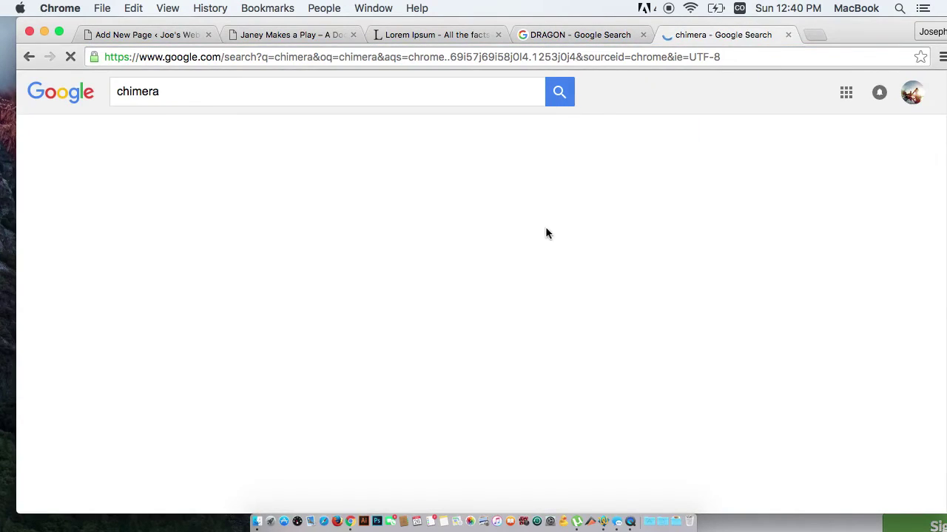
{"action": "left_click", "coordinate": [177, 141]}
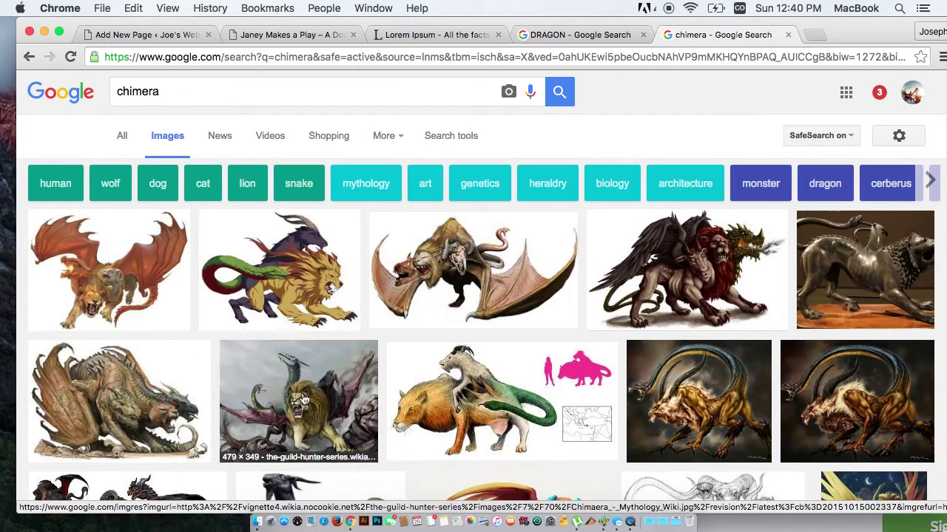
{"action": "left_click", "coordinate": [302, 400]}
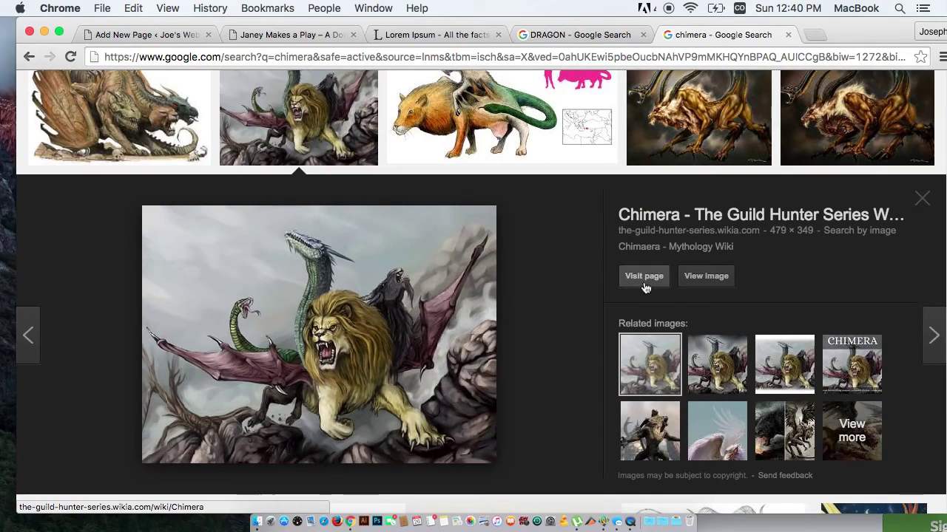
{"action": "left_click", "coordinate": [698, 277]}
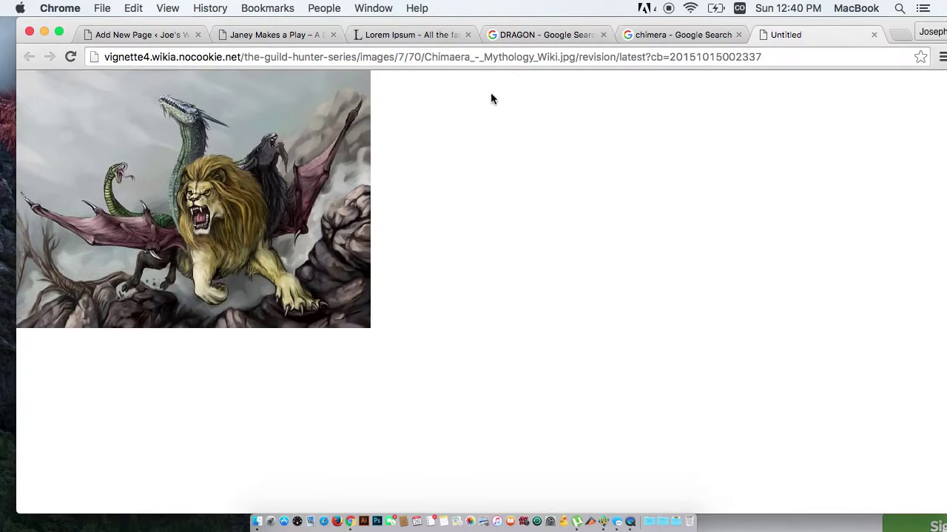
Save the chimera picture to the desktop as Chimaera_-_Mythology_Wiki.jpg and tidy the windows
{"action": "double_click", "coordinate": [405, 25]}
{"action": "left_click_drag", "start_coordinate": [791, 255], "coordinate": [90, 401]}
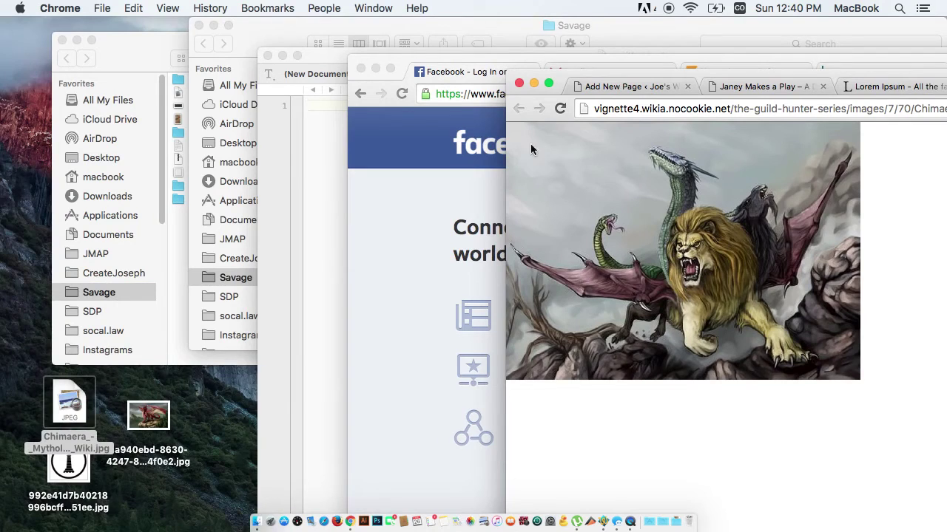
{"action": "left_click_drag", "start_coordinate": [556, 82], "coordinate": [409, 74]}
{"action": "left_click", "coordinate": [301, 318]}
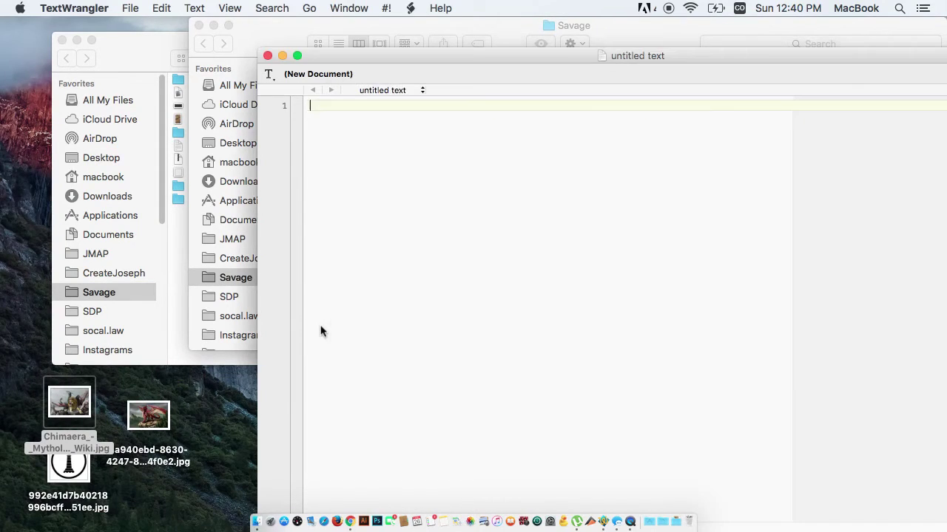
{"action": "left_click_drag", "start_coordinate": [385, 56], "coordinate": [381, 26]}
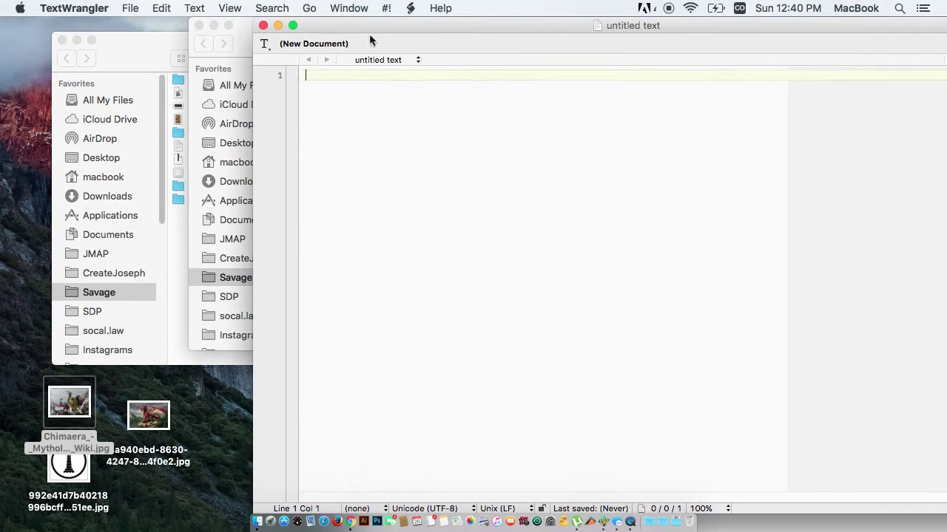
{"action": "left_click", "coordinate": [350, 521]}
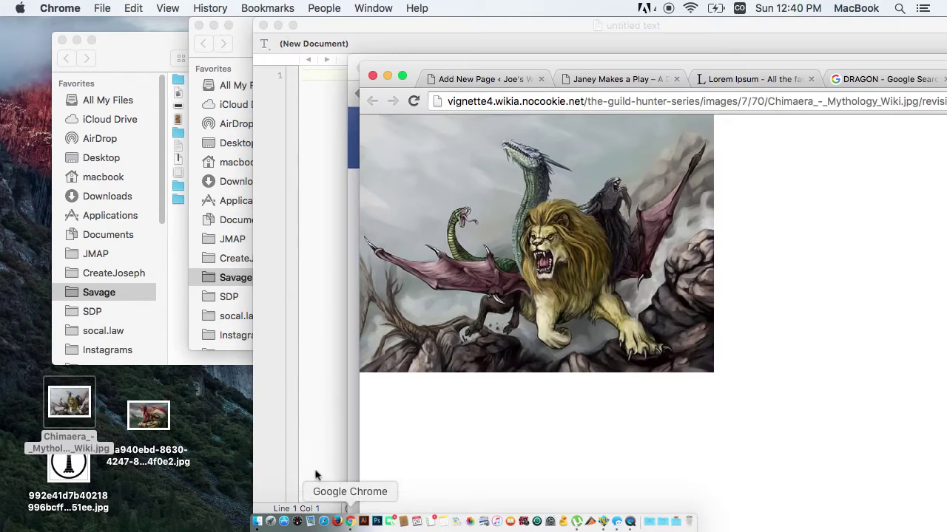
{"action": "left_click_drag", "start_coordinate": [480, 71], "coordinate": [173, 7]}
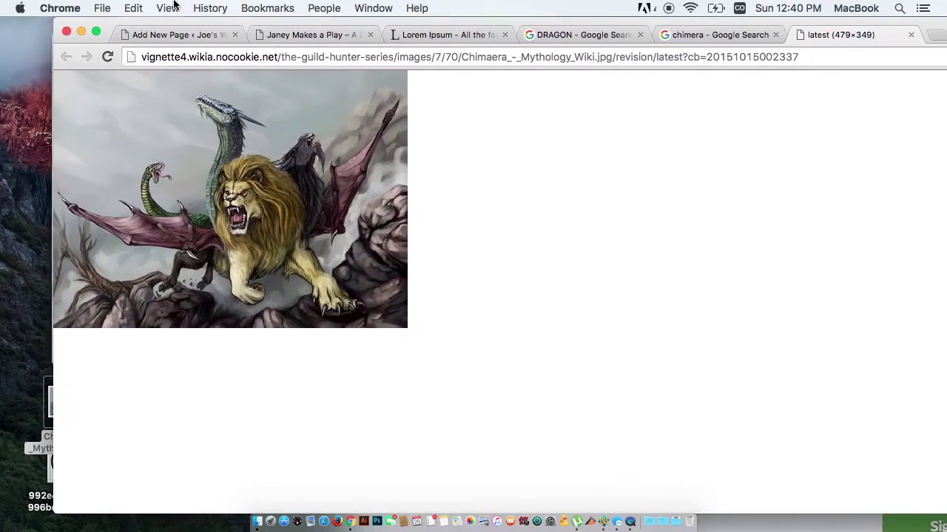
Return to the WordPress builder tab and give the empty bottom row a two-column layout
{"action": "left_click", "coordinate": [684, 35]}
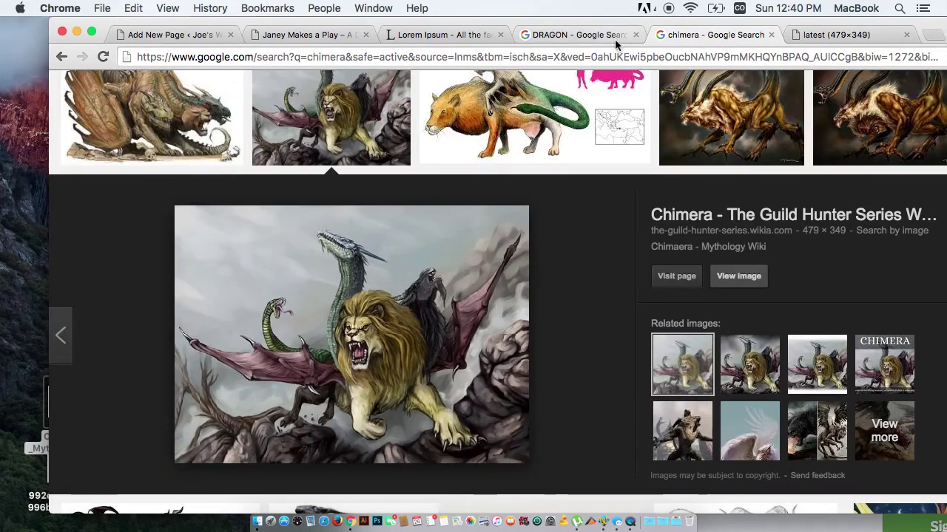
{"action": "left_click", "coordinate": [543, 35]}
{"action": "left_click", "coordinate": [471, 37]}
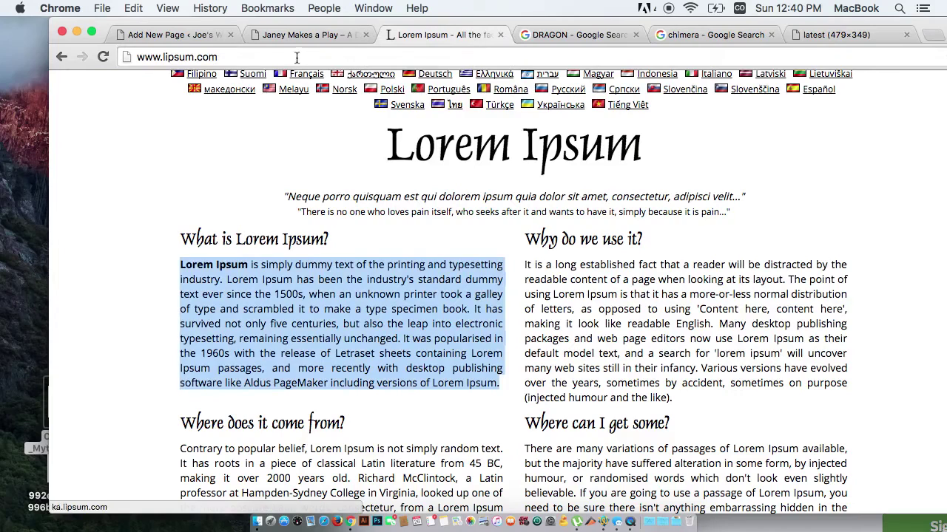
{"action": "left_click", "coordinate": [342, 35]}
{"action": "left_click", "coordinate": [408, 37]}
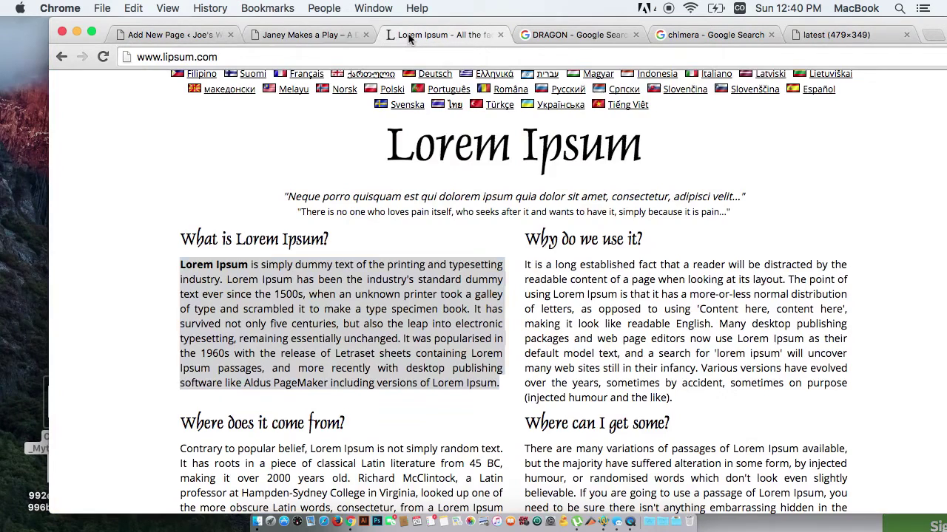
{"action": "left_click", "coordinate": [211, 37]}
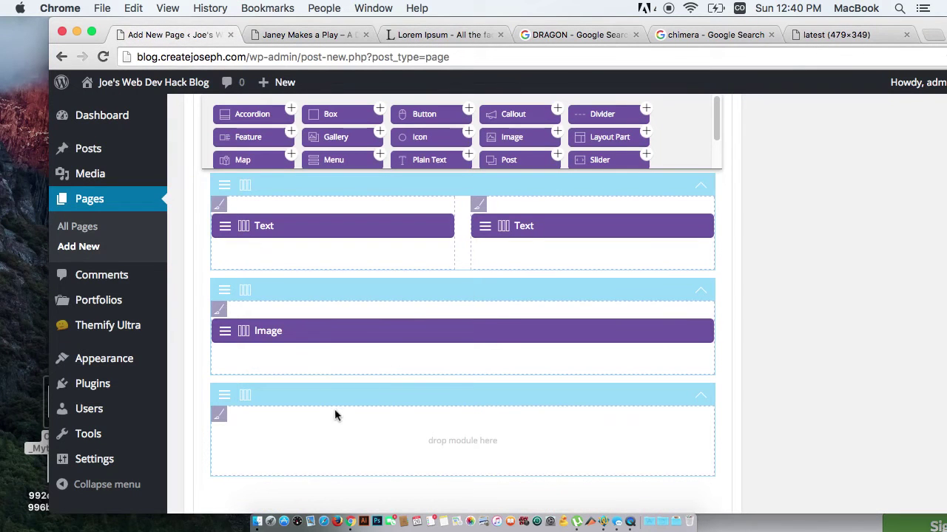
{"action": "mouse_move", "coordinate": [247, 396]}
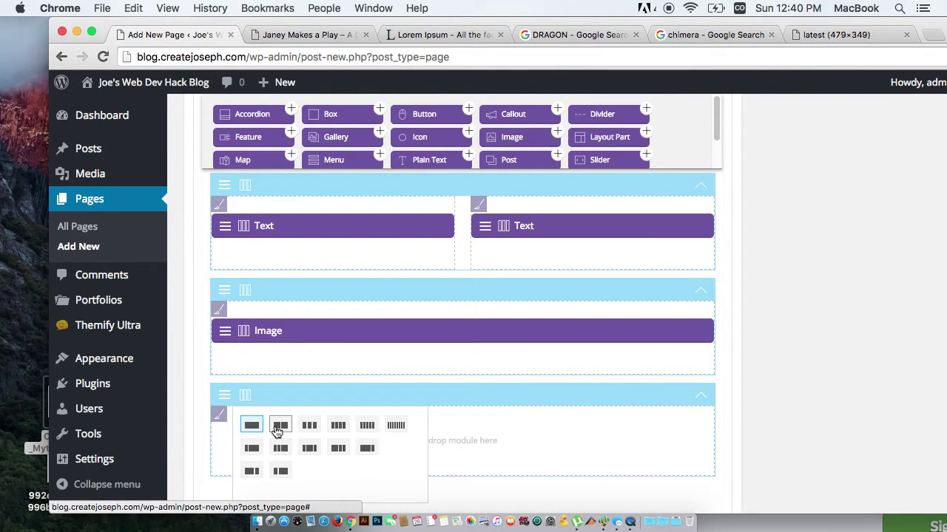
{"action": "left_click", "coordinate": [278, 427]}
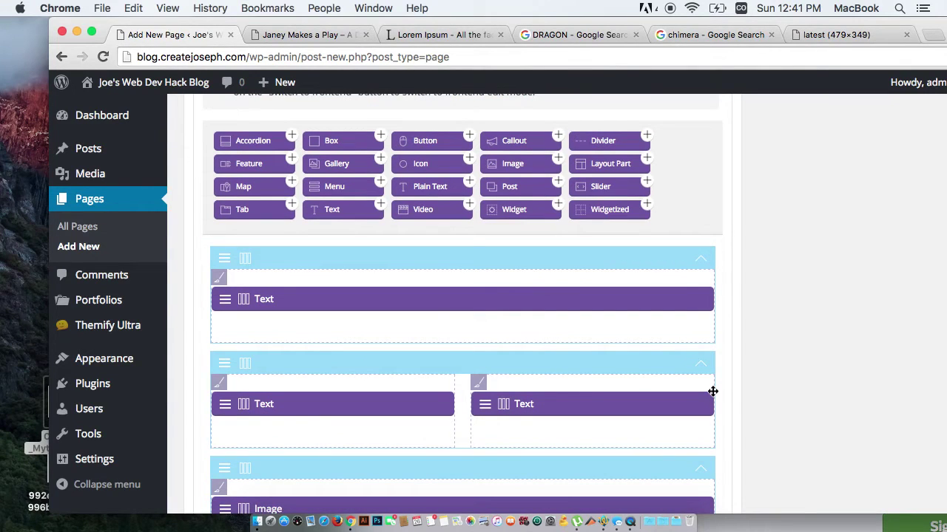
{"action": "scroll", "coordinate": [606, 317], "scroll_direction": "up", "scroll_amount": 10}
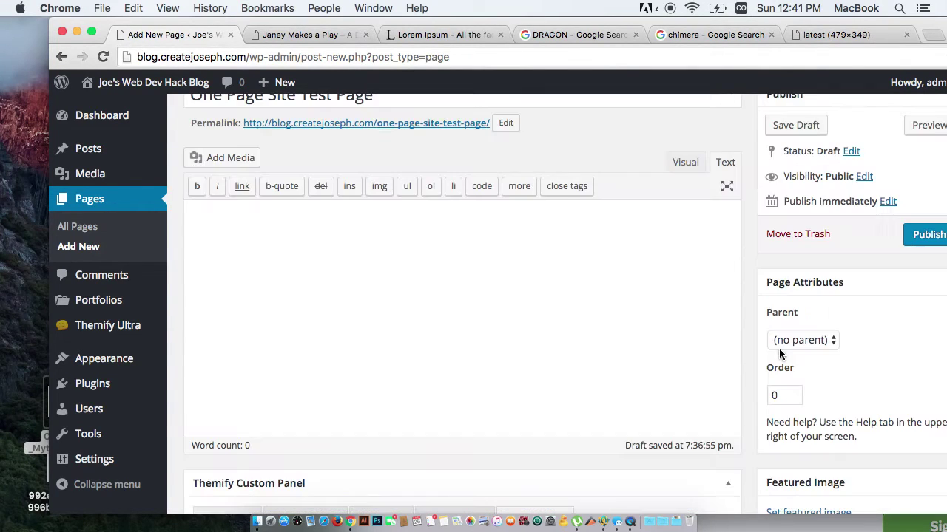
Publish the One Page Site Test Page and open its permalink in a new tab
{"action": "left_click", "coordinate": [924, 237]}
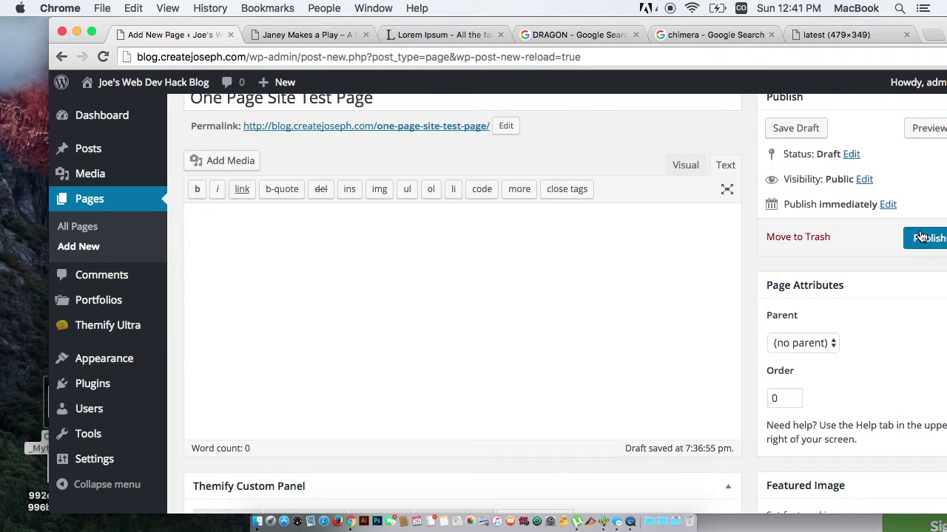
{"action": "left_click", "coordinate": [923, 235]}
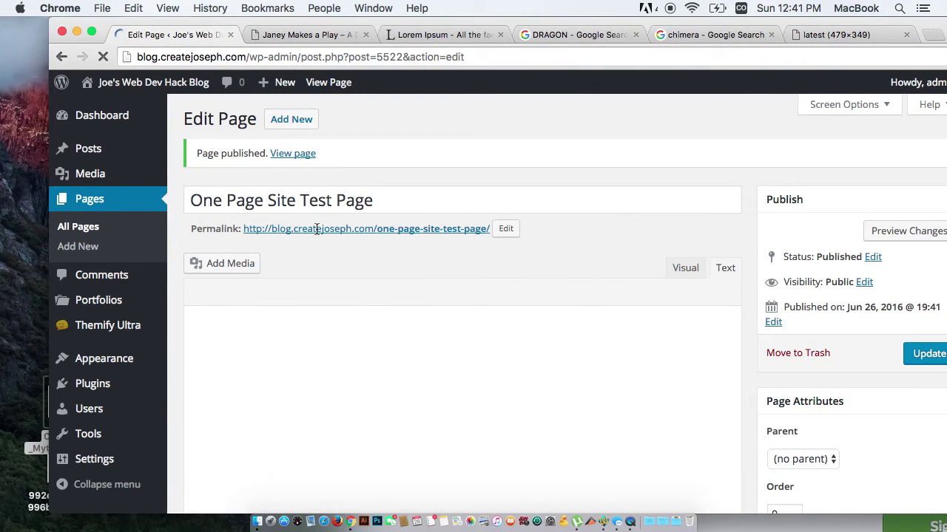
{"action": "left_click", "coordinate": [322, 232], "text": "super"}
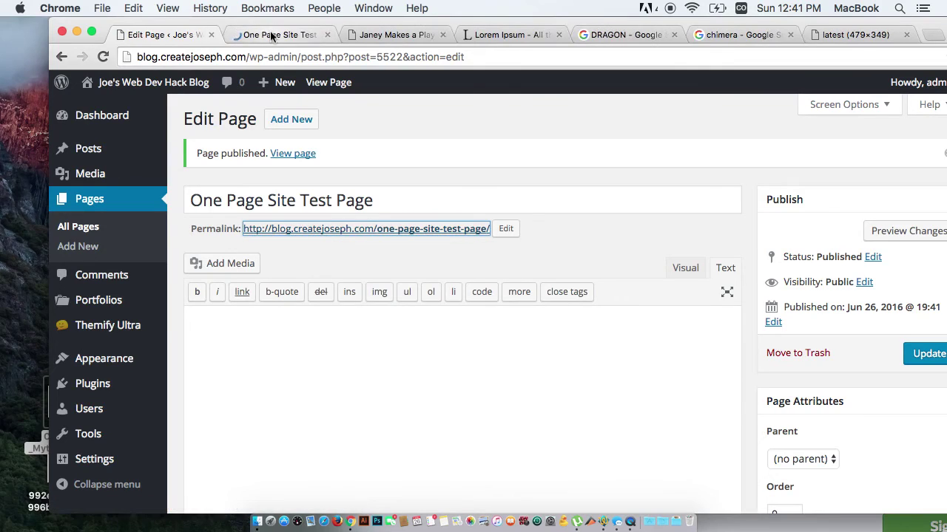
Scroll through the live page's pink Lorem Ipsum columns and its dragon and chimera sections
{"action": "left_click", "coordinate": [270, 35]}
{"action": "scroll", "coordinate": [571, 290], "scroll_direction": "down", "scroll_amount": 5}
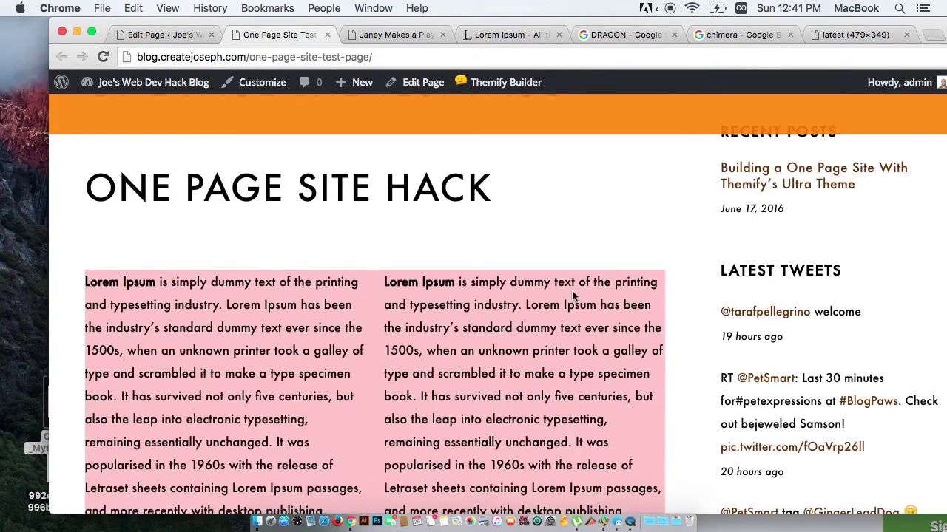
{"action": "scroll", "coordinate": [571, 290], "scroll_direction": "down", "scroll_amount": 10}
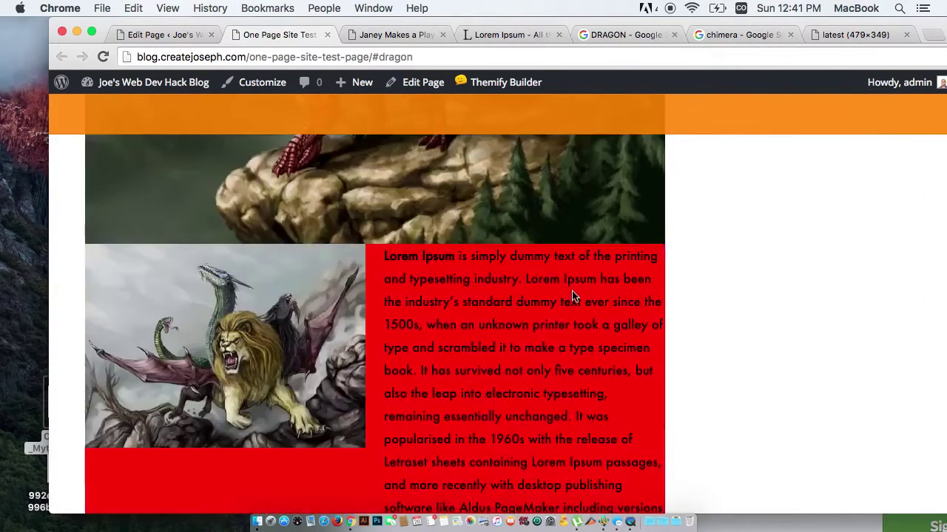
{"action": "scroll", "coordinate": [572, 296], "scroll_direction": "down", "scroll_amount": 3}
{"action": "scroll", "coordinate": [571, 296], "scroll_direction": "up", "scroll_amount": 10}
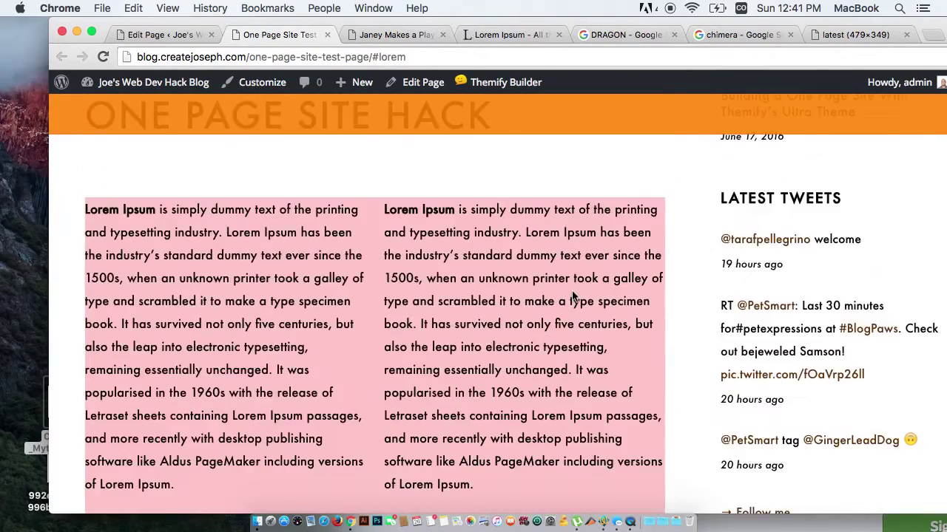
{"action": "scroll", "coordinate": [572, 296], "scroll_direction": "up", "scroll_amount": 5}
{"action": "scroll", "coordinate": [572, 296], "scroll_direction": "down", "scroll_amount": 2}
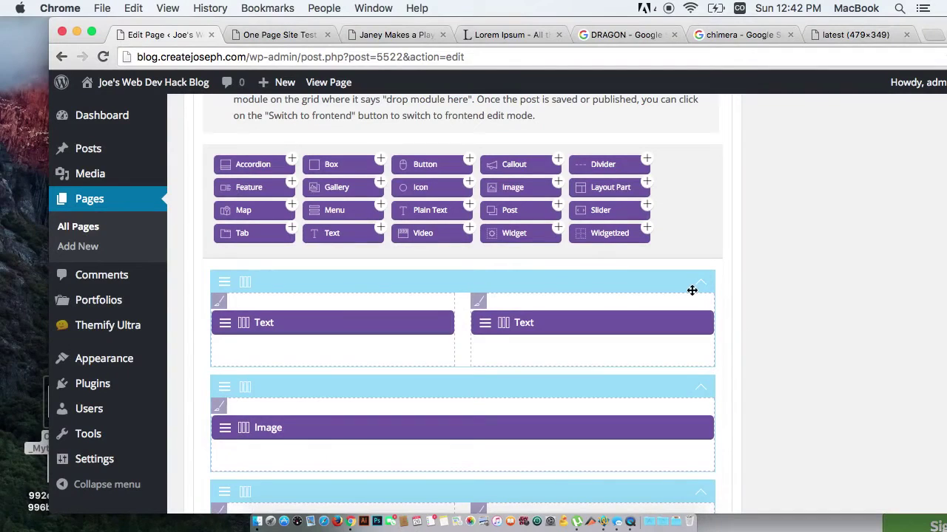
Bring up the Appearance > Menus admin page in a new tab beside the live page
{"action": "scroll", "coordinate": [688, 310], "scroll_direction": "up", "scroll_amount": 10}
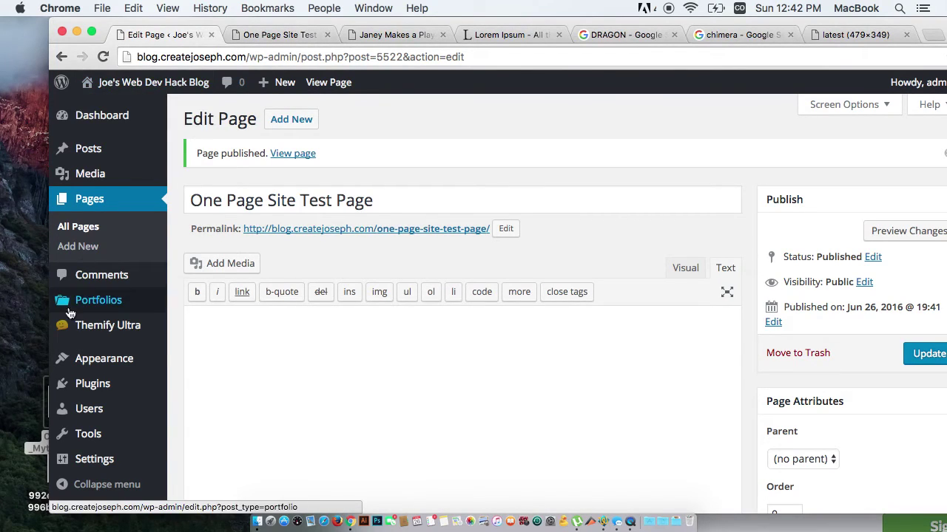
{"action": "mouse_move", "coordinate": [105, 359]}
{"action": "right_click", "coordinate": [212, 419]}
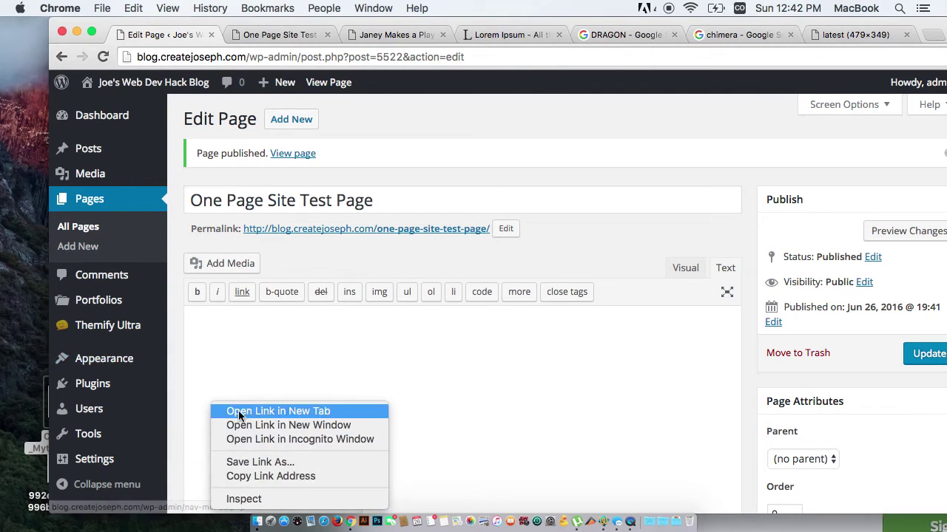
{"action": "left_click", "coordinate": [238, 410]}
{"action": "left_click", "coordinate": [252, 35]}
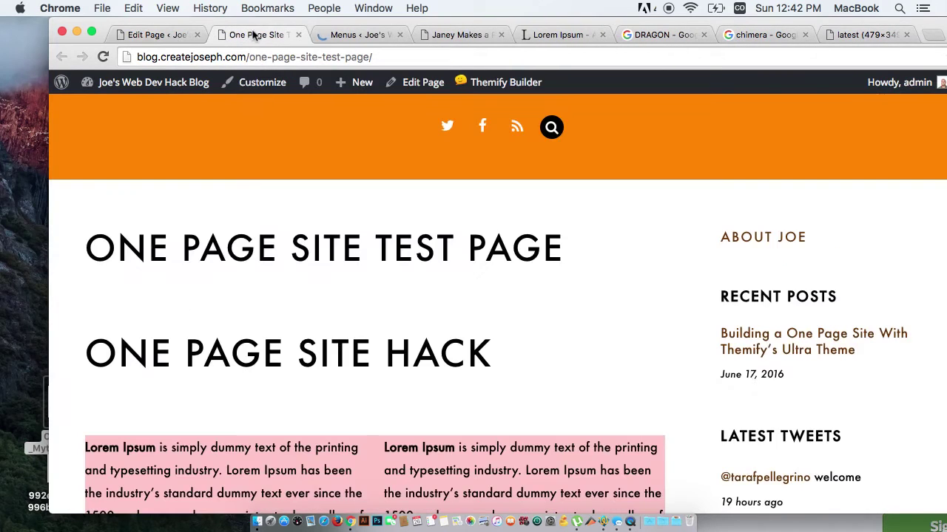
{"action": "left_click", "coordinate": [332, 34]}
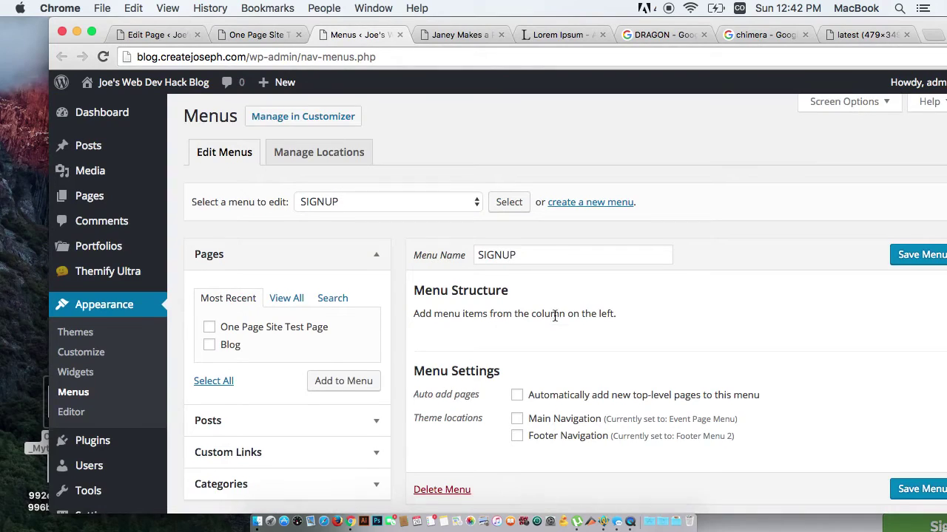
Create a new menu named dragon
{"action": "scroll", "coordinate": [555, 316], "scroll_direction": "down", "scroll_amount": 1}
{"action": "left_click", "coordinate": [441, 175]}
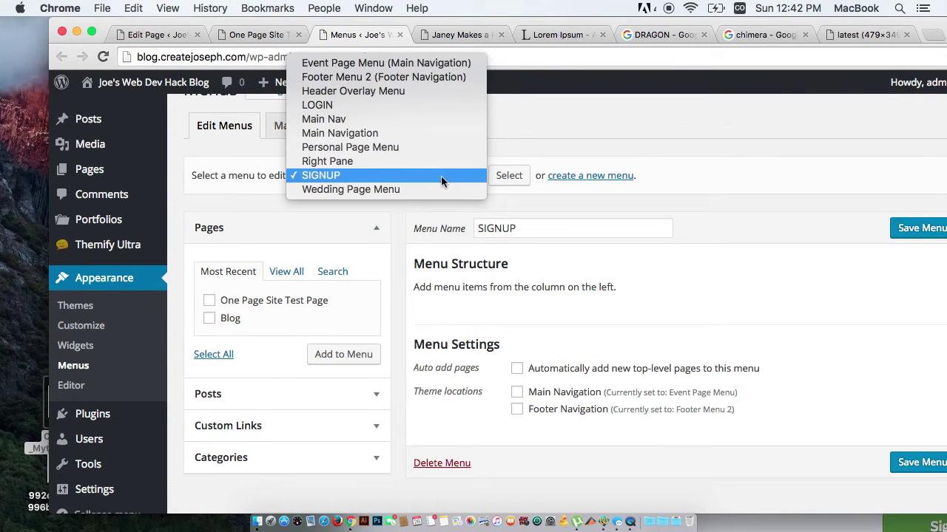
{"action": "left_click", "coordinate": [537, 185]}
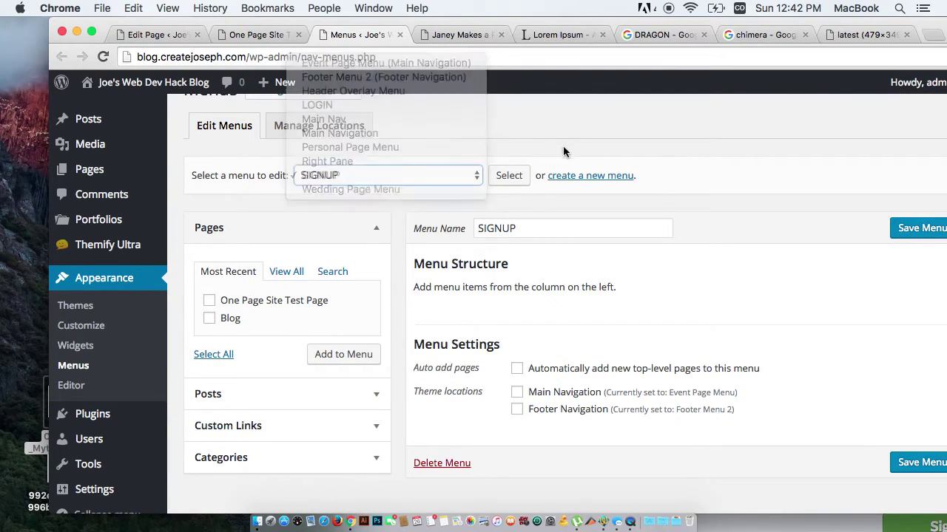
{"action": "left_click", "coordinate": [590, 176]}
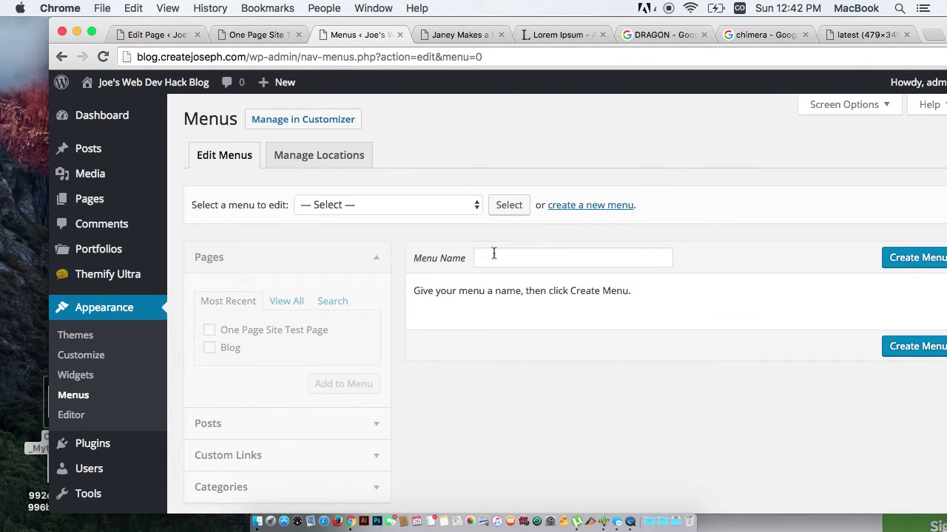
{"action": "left_click", "coordinate": [525, 255]}
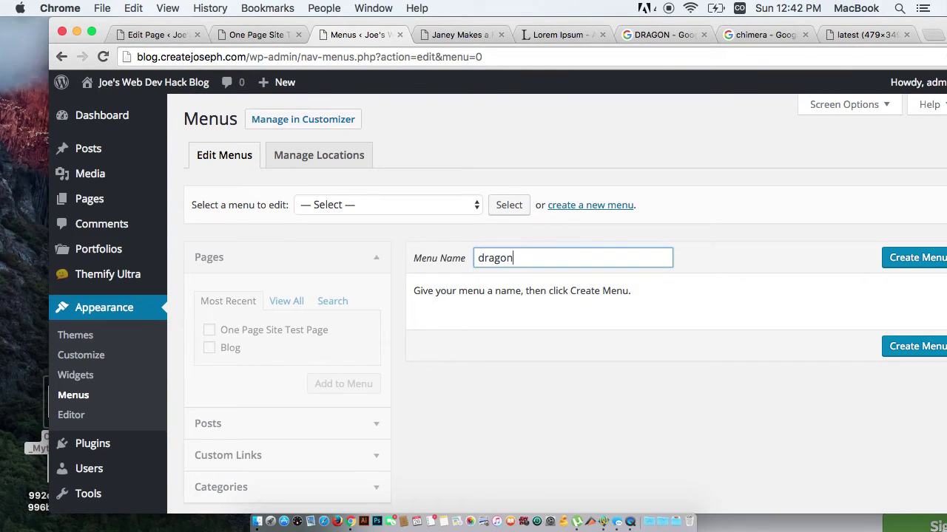
{"action": "left_click", "coordinate": [903, 261]}
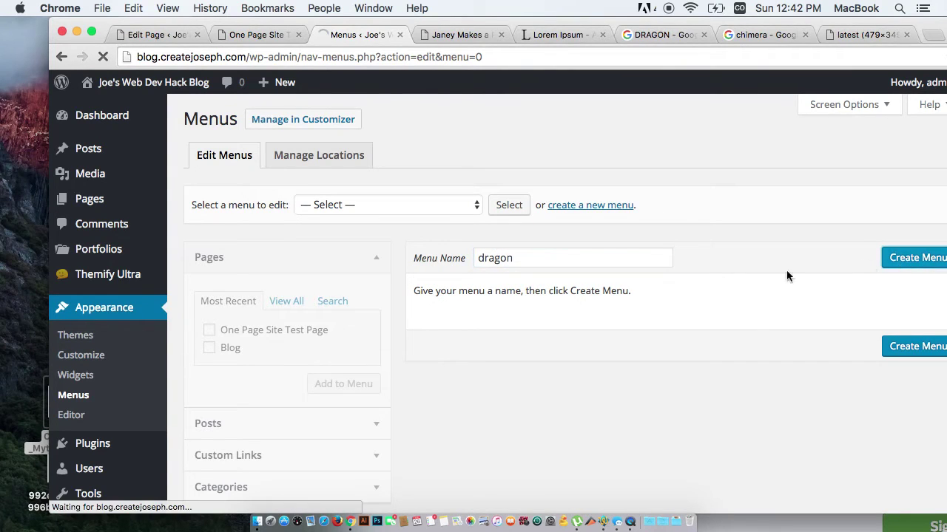
Expand Custom Links and copy the live test page's web address
{"action": "scroll", "coordinate": [362, 300], "scroll_direction": "down", "scroll_amount": 2}
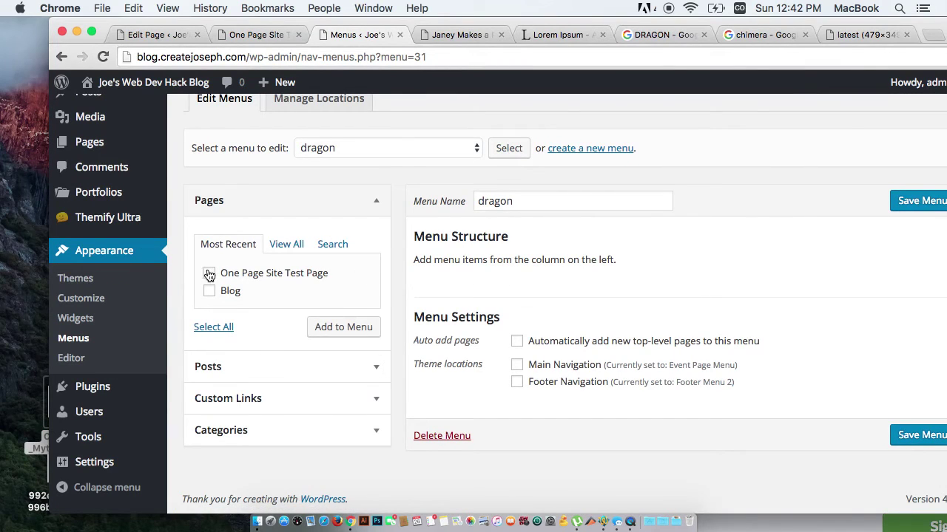
{"action": "left_click", "coordinate": [377, 402]}
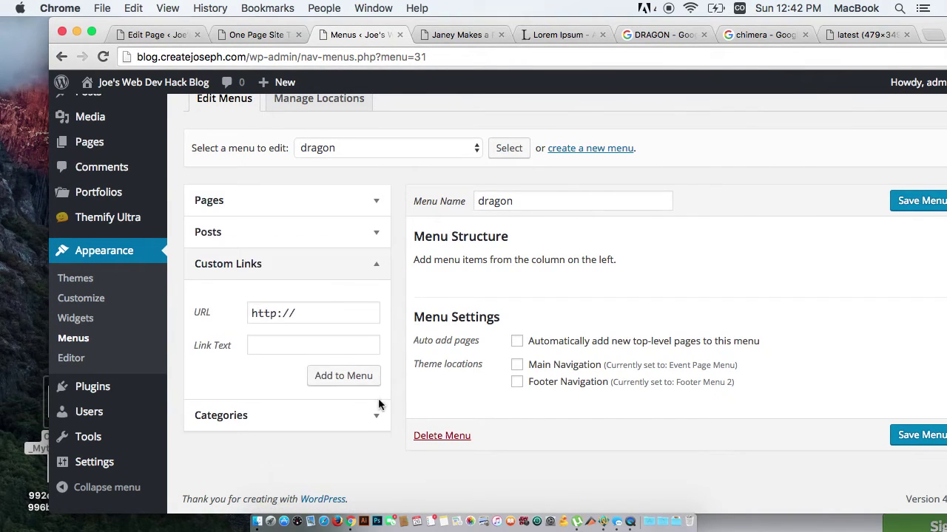
{"action": "left_click", "coordinate": [260, 34]}
{"action": "left_click", "coordinate": [229, 58]}
{"action": "key", "text": "ctrl+x"}
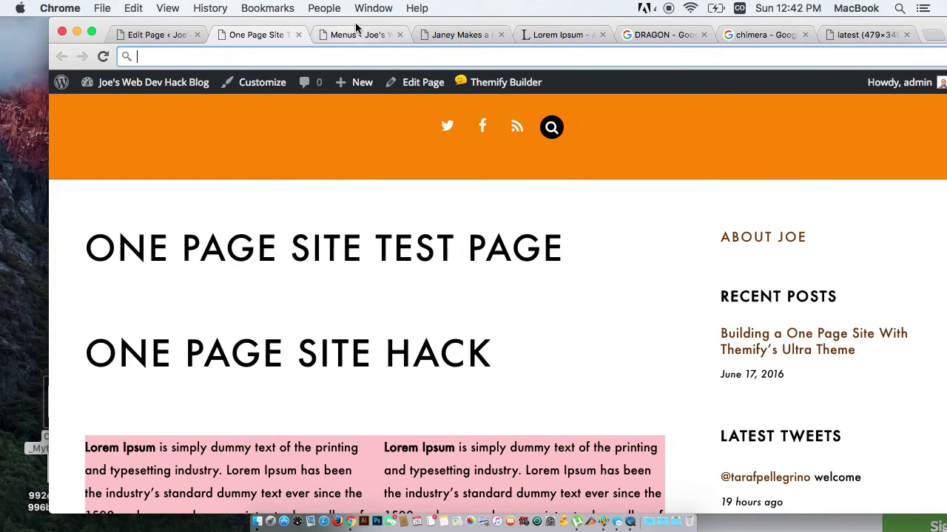
{"action": "left_click", "coordinate": [358, 35]}
Enter the page URL plus #dragon as the custom link address, labelled Dragon
{"action": "left_click", "coordinate": [310, 316]}
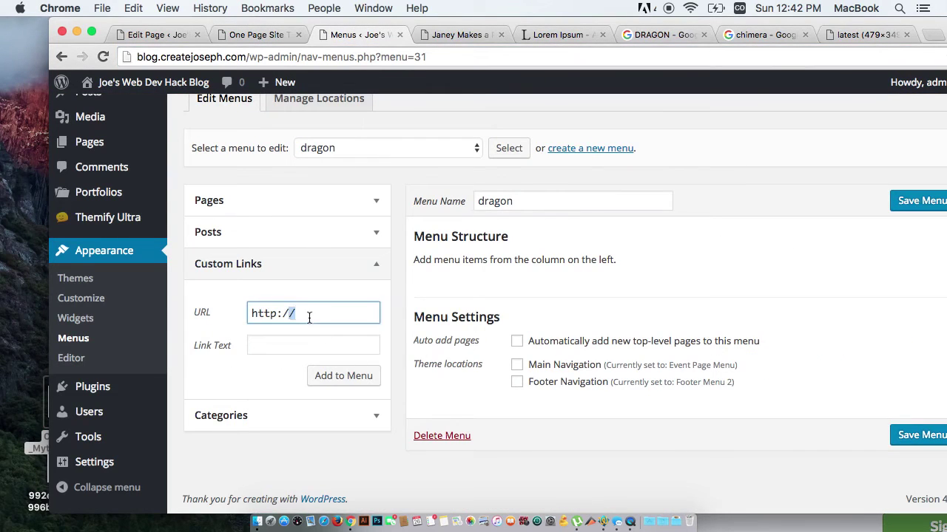
{"action": "triple_click", "coordinate": [310, 316]}
{"action": "key", "text": "ctrl+v"}
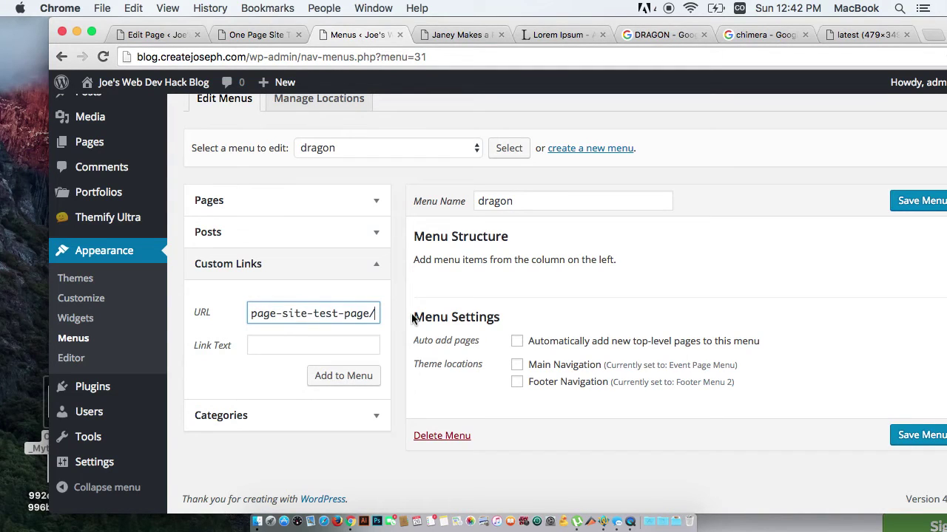
{"action": "type", "text": "#grd"}
{"action": "key", "text": "BackSpace"}
{"action": "key", "text": "BackSpace"}
{"action": "key", "text": "BackSpace"}
{"action": "type", "text": "s"}
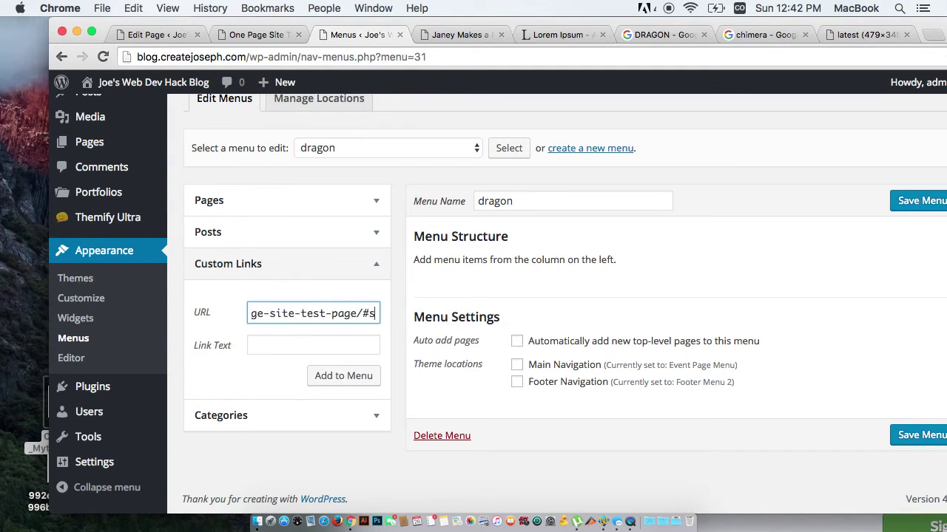
{"action": "key", "text": "BackSpace"}
{"action": "type", "text": "dragon"}
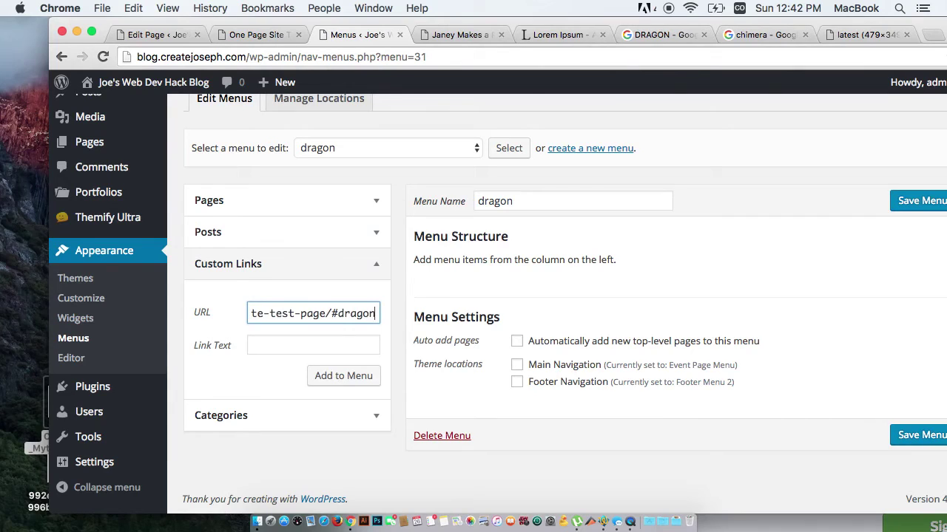
{"action": "left_click", "coordinate": [344, 348]}
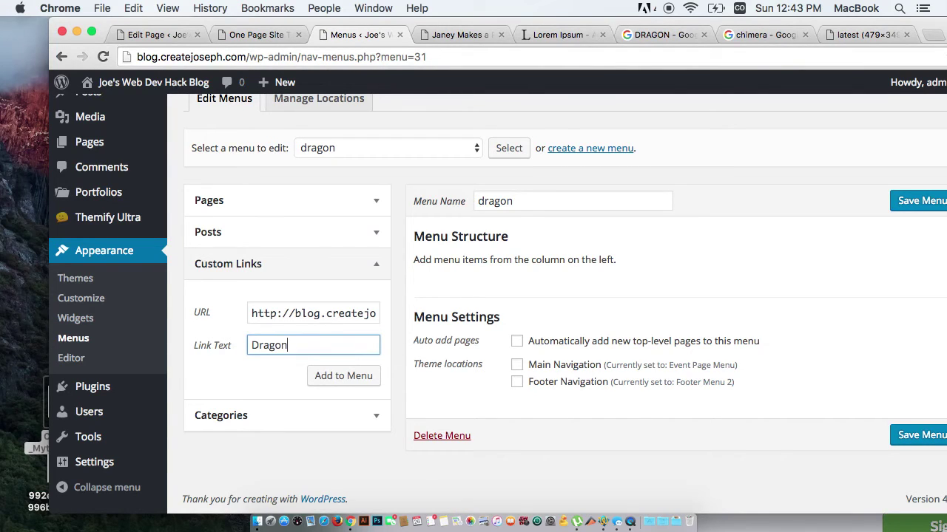
Add the Dragon link, then a Chimera custom link to the page URL plus #CHIMERA
{"action": "left_click", "coordinate": [354, 376]}
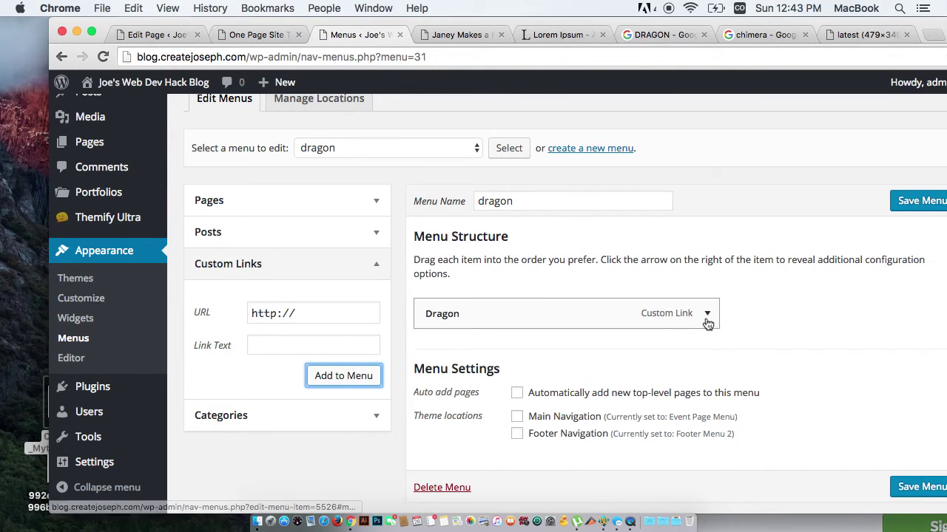
{"action": "left_click", "coordinate": [706, 318]}
{"action": "scroll", "coordinate": [665, 347], "scroll_direction": "down", "scroll_amount": 5}
{"action": "scroll", "coordinate": [666, 355], "scroll_direction": "up", "scroll_amount": 3}
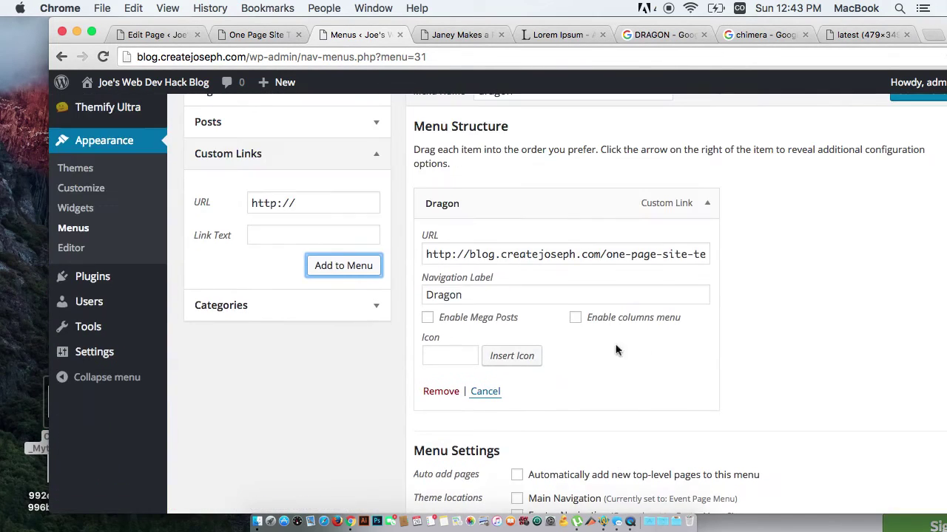
{"action": "left_click_drag", "start_coordinate": [299, 204], "coordinate": [195, 201]}
{"action": "key", "text": "super+v"}
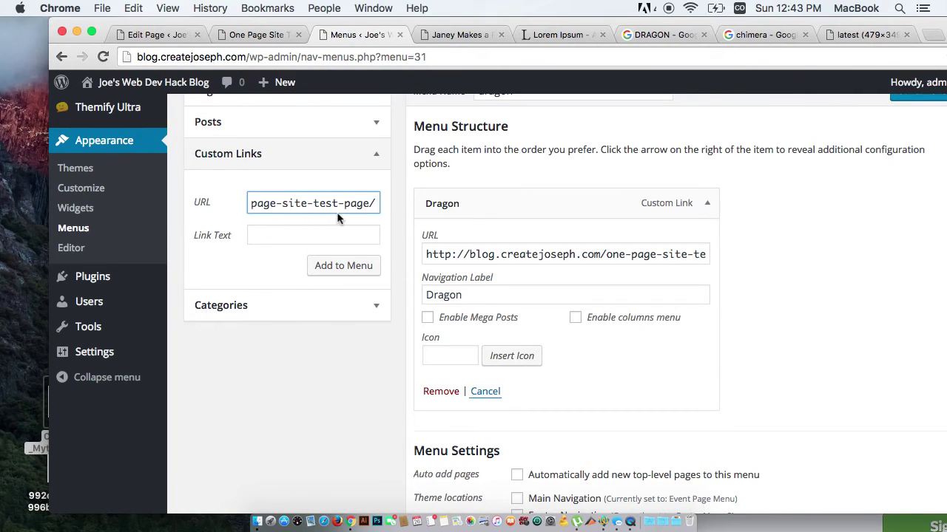
{"action": "type", "text": "#CHIMERA"}
{"action": "left_click", "coordinate": [328, 237]}
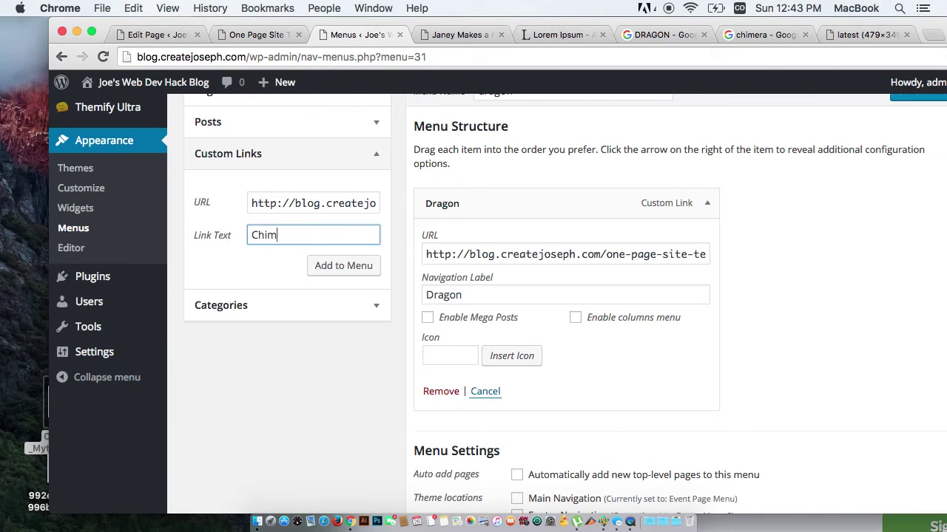
{"action": "left_click", "coordinate": [318, 266]}
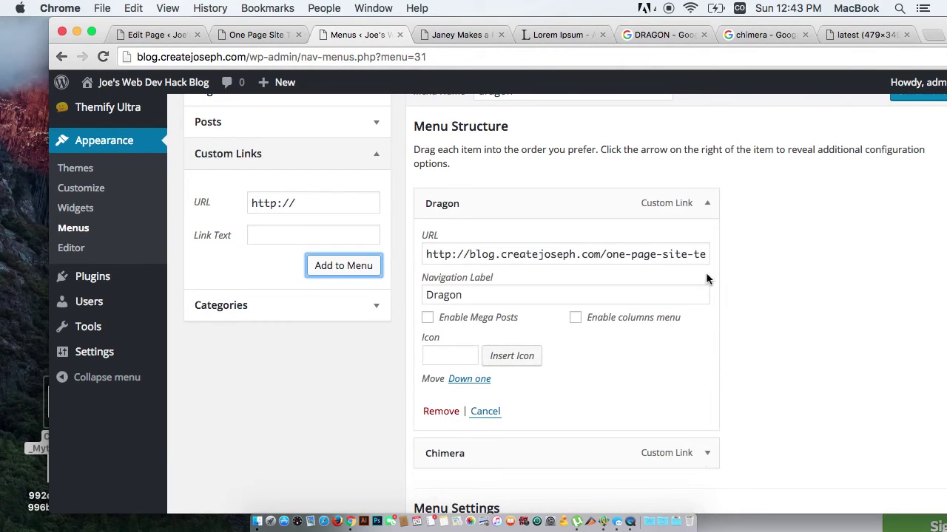
Add a Top custom link pointing to the page URL plus #top
{"action": "scroll", "coordinate": [756, 336], "scroll_direction": "down", "scroll_amount": 3}
{"action": "scroll", "coordinate": [756, 336], "scroll_direction": "up", "scroll_amount": 4}
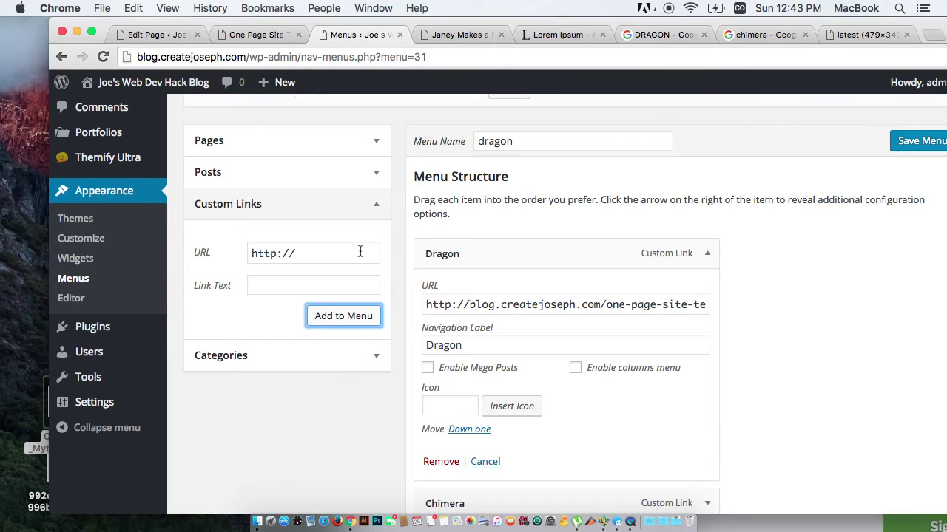
{"action": "left_click", "coordinate": [323, 253]}
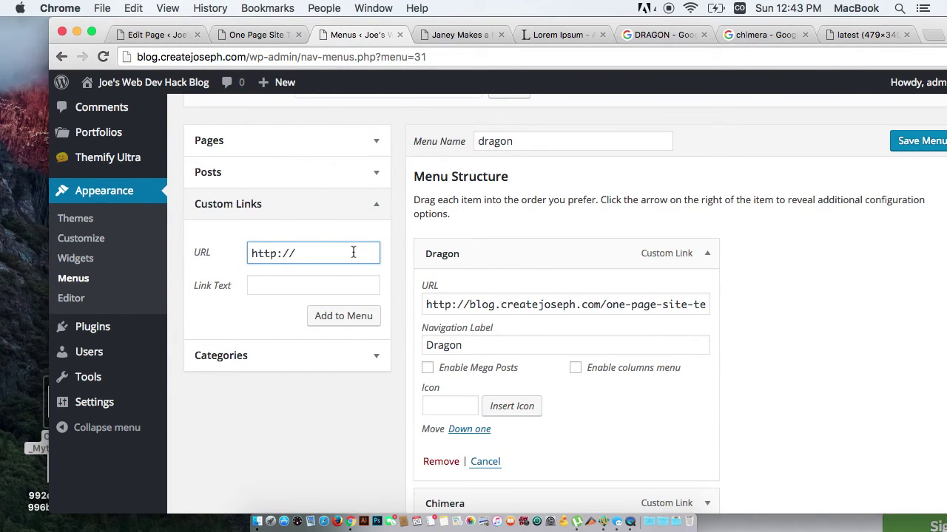
{"action": "key", "text": "super+a"}
{"action": "key", "text": "super+v"}
{"action": "type", "text": "#top"}
{"action": "left_click", "coordinate": [330, 286]}
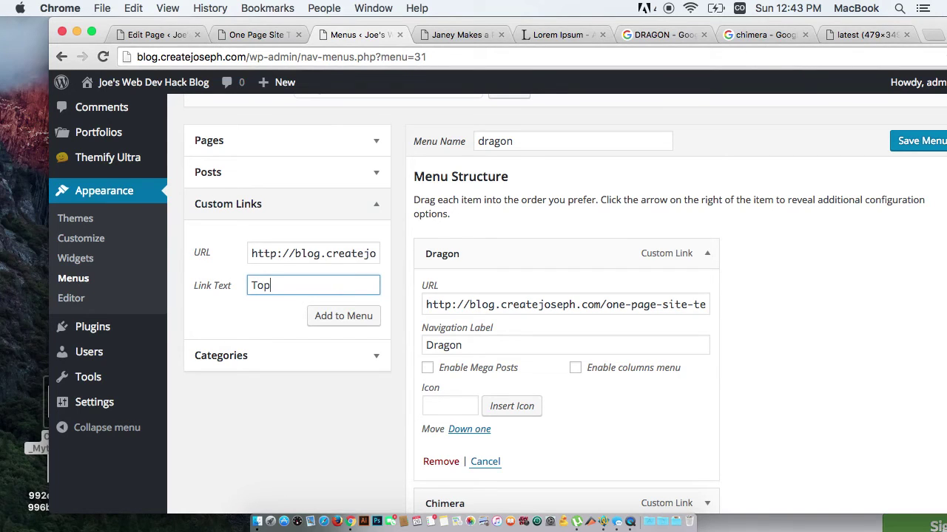
{"action": "left_click", "coordinate": [370, 319]}
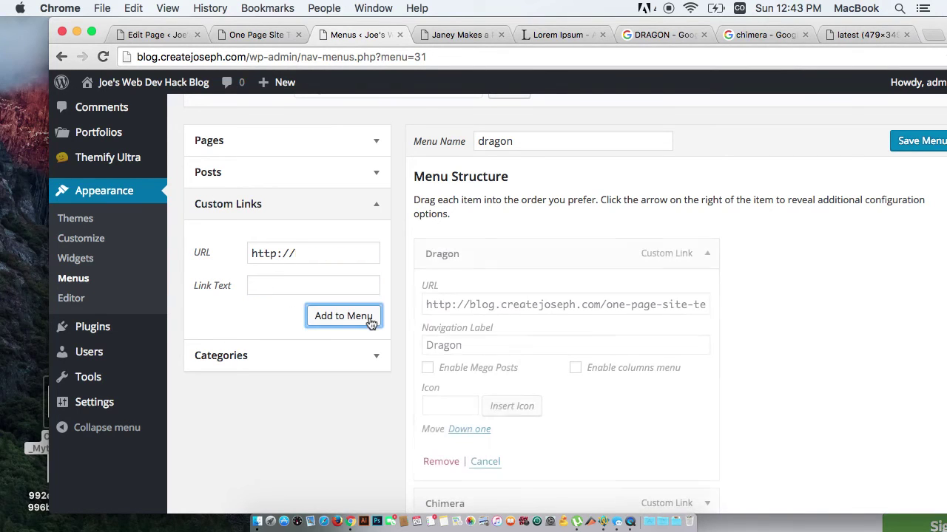
Save the dragon menu with its Dragon, Chimera and Top links
{"action": "scroll", "coordinate": [887, 267], "scroll_direction": "down", "scroll_amount": 3}
{"action": "scroll", "coordinate": [887, 267], "scroll_direction": "up", "scroll_amount": 5}
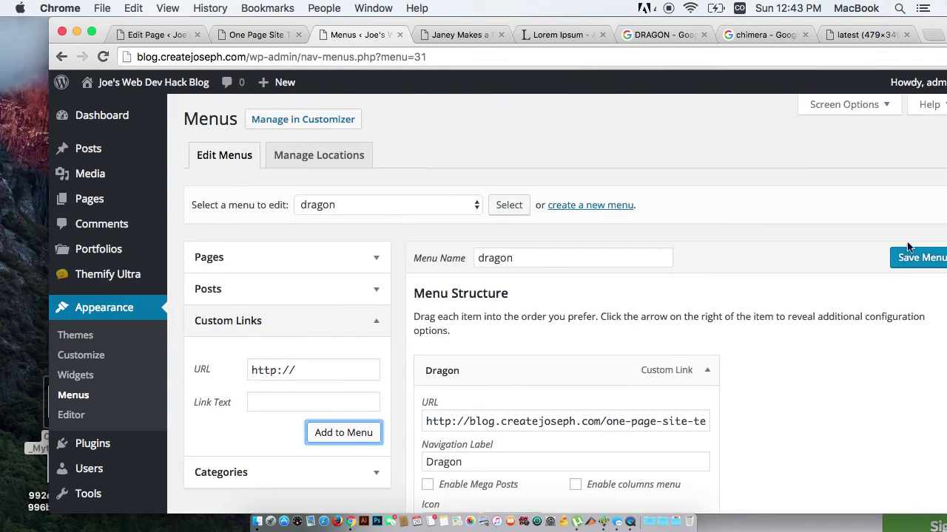
{"action": "left_click", "coordinate": [937, 261]}
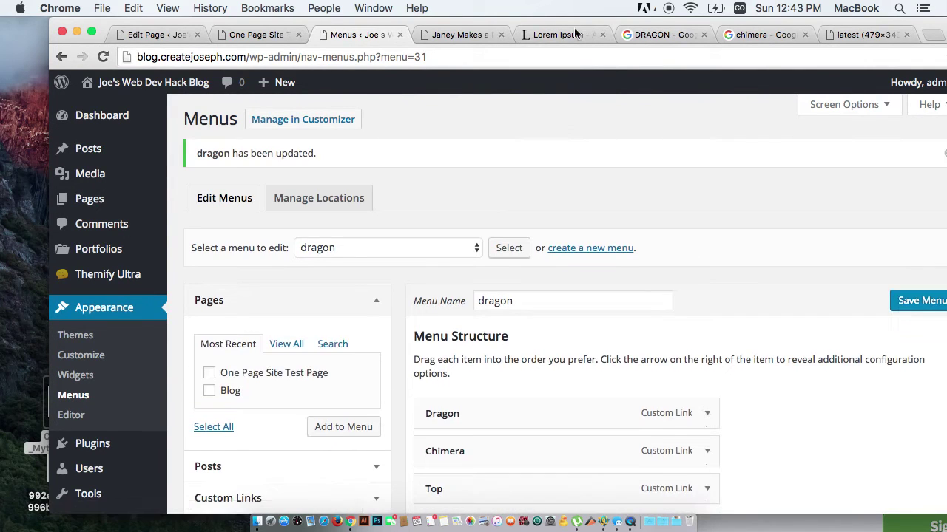
Check the live site and saved menu, then reload the One Page Site Test Page editor
{"action": "left_click", "coordinate": [290, 35]}
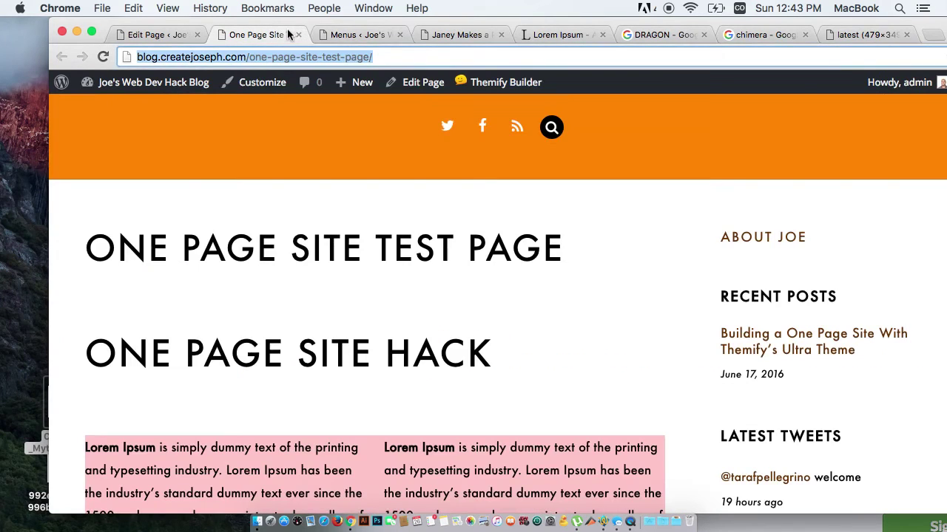
{"action": "left_click", "coordinate": [468, 35]}
{"action": "left_click", "coordinate": [363, 35]}
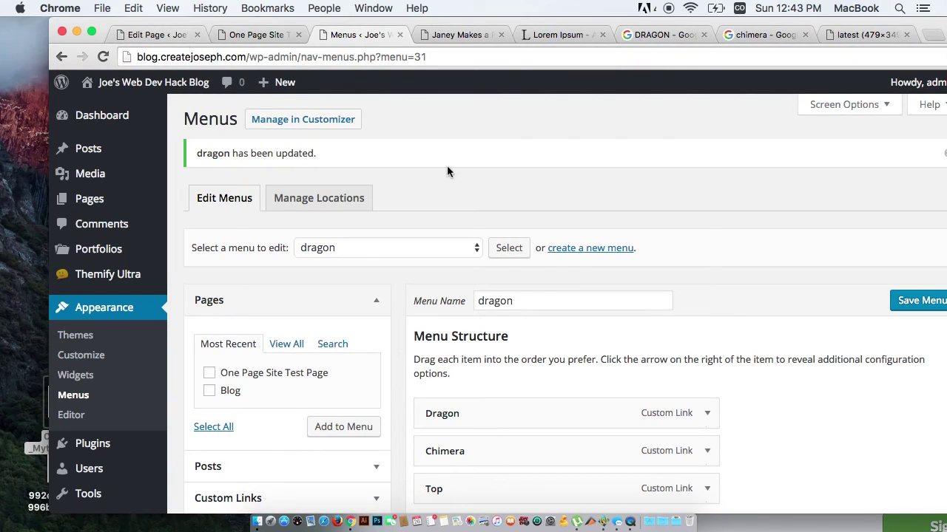
{"action": "left_click", "coordinate": [157, 34]}
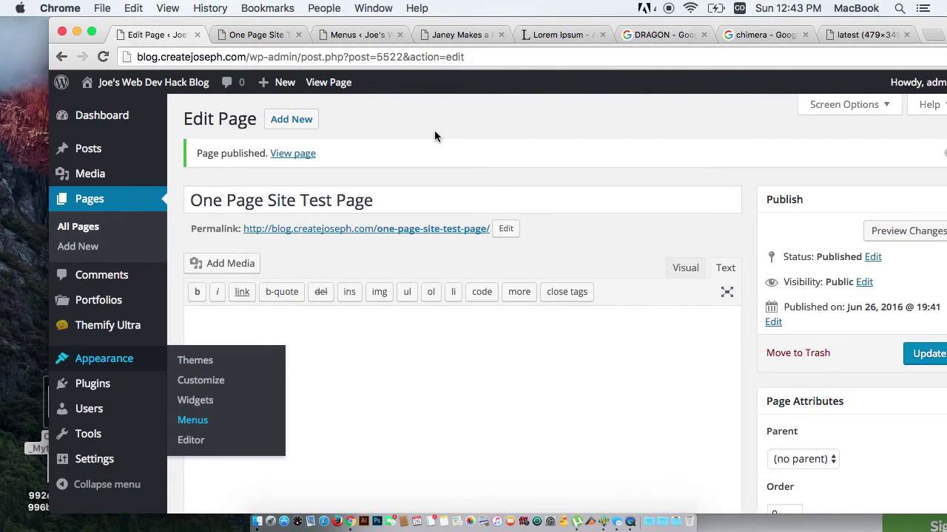
{"action": "key", "text": "super+r"}
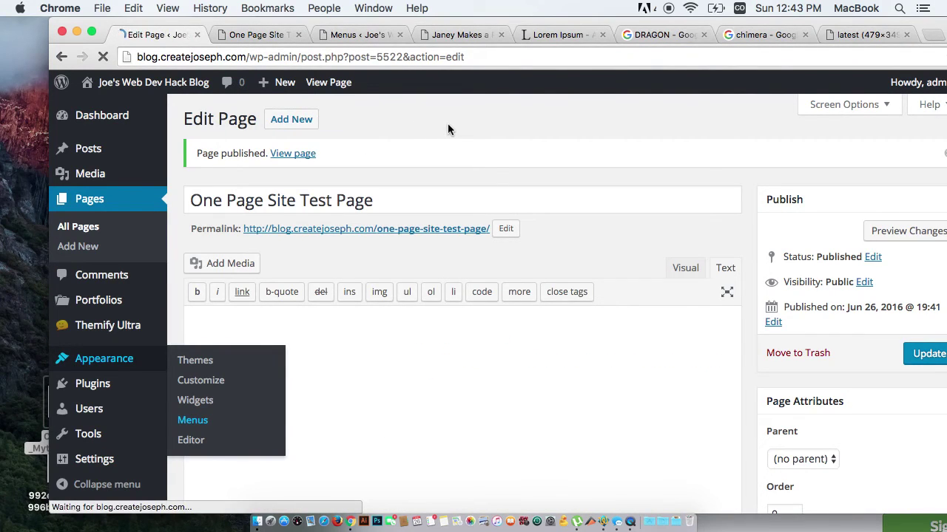
Look through the Themify Custom Panel's Page Options and page appearance settings
{"action": "scroll", "coordinate": [526, 191], "scroll_direction": "down", "scroll_amount": 3}
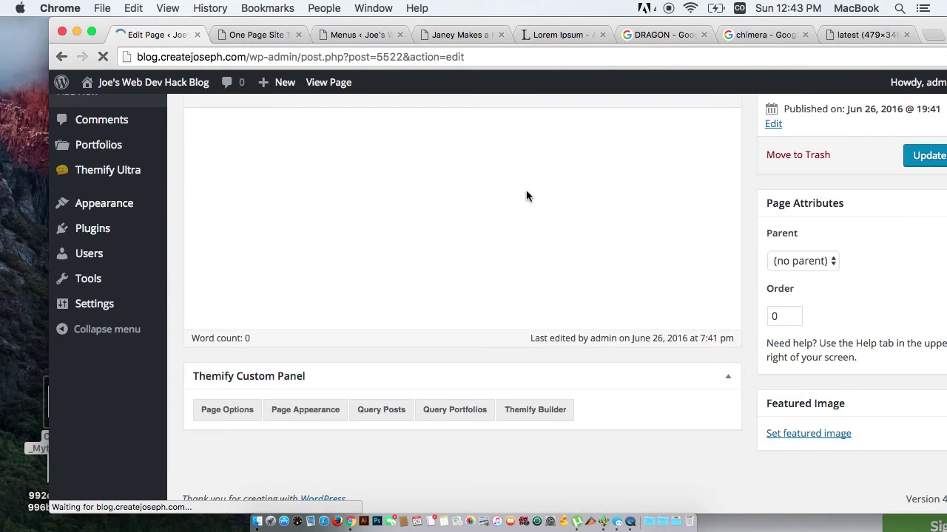
{"action": "scroll", "coordinate": [319, 213], "scroll_direction": "down", "scroll_amount": 3}
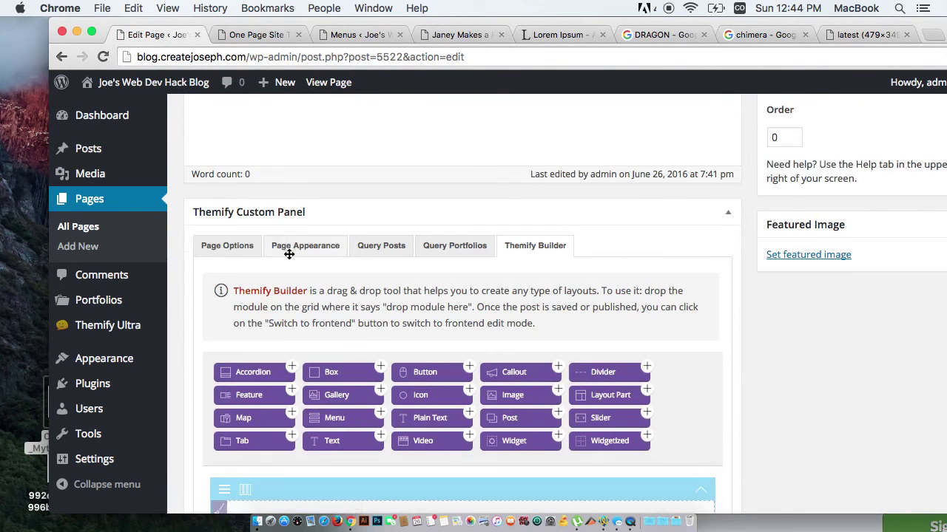
{"action": "left_click", "coordinate": [229, 246]}
{"action": "scroll", "coordinate": [468, 292], "scroll_direction": "down", "scroll_amount": 2}
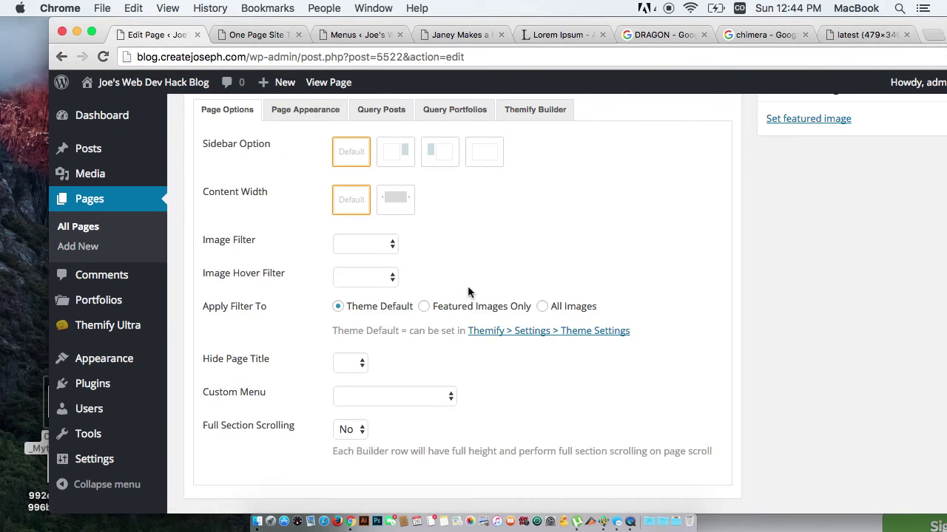
{"action": "left_click", "coordinate": [301, 115]}
{"action": "scroll", "coordinate": [478, 226], "scroll_direction": "down", "scroll_amount": 2}
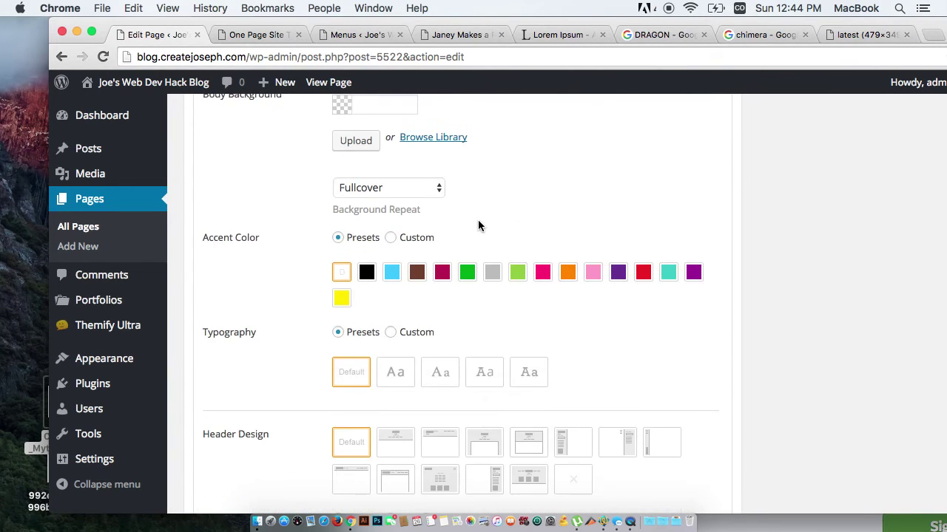
{"action": "scroll", "coordinate": [478, 226], "scroll_direction": "down", "scroll_amount": 5}
{"action": "scroll", "coordinate": [477, 226], "scroll_direction": "up", "scroll_amount": 2}
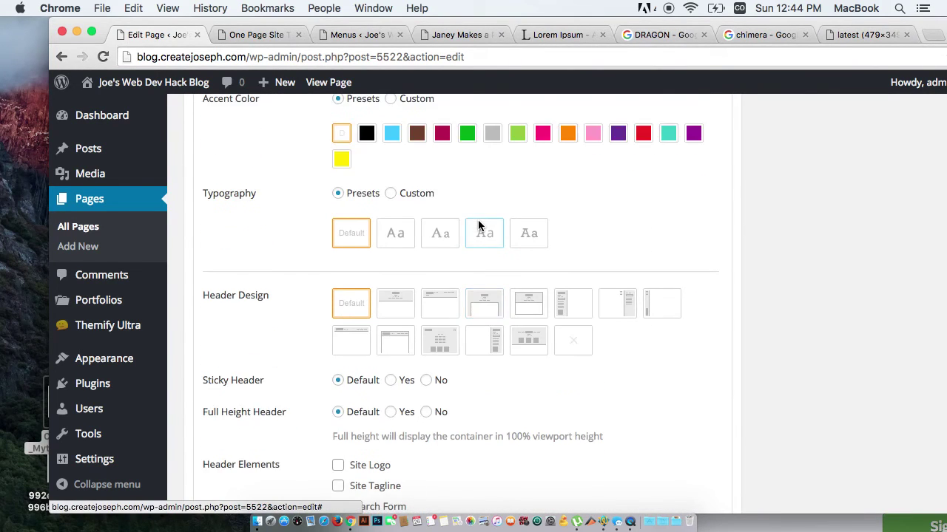
{"action": "scroll", "coordinate": [477, 225], "scroll_direction": "up", "scroll_amount": 2}
{"action": "scroll", "coordinate": [478, 226], "scroll_direction": "down", "scroll_amount": 4}
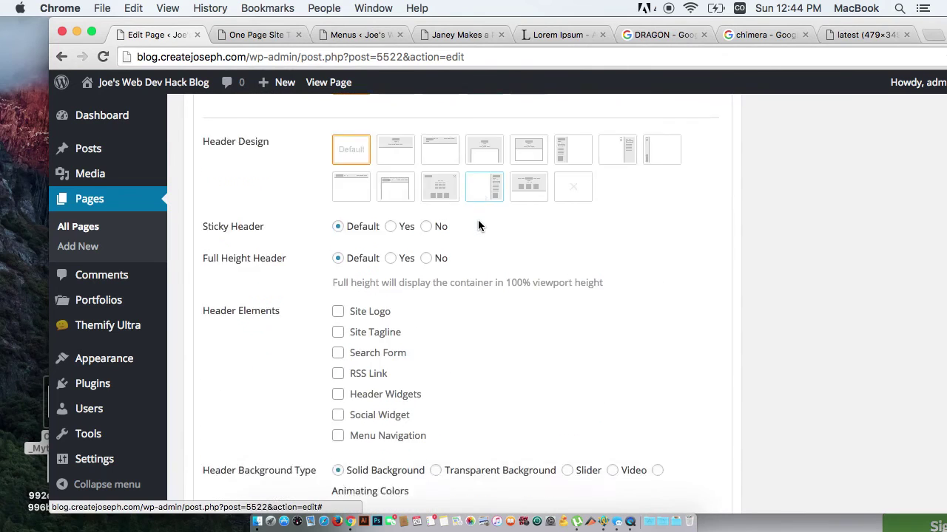
{"action": "scroll", "coordinate": [478, 226], "scroll_direction": "down", "scroll_amount": 7}
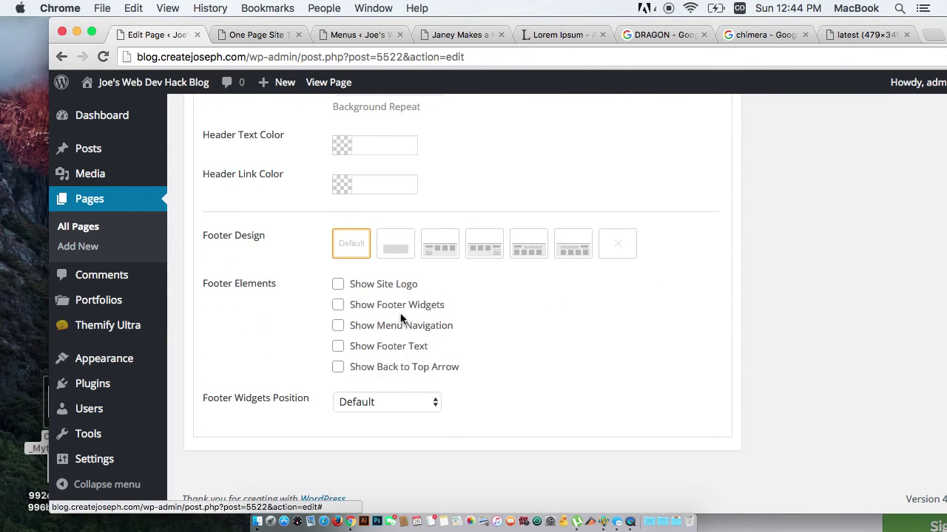
{"action": "scroll", "coordinate": [400, 318], "scroll_direction": "up", "scroll_amount": 10}
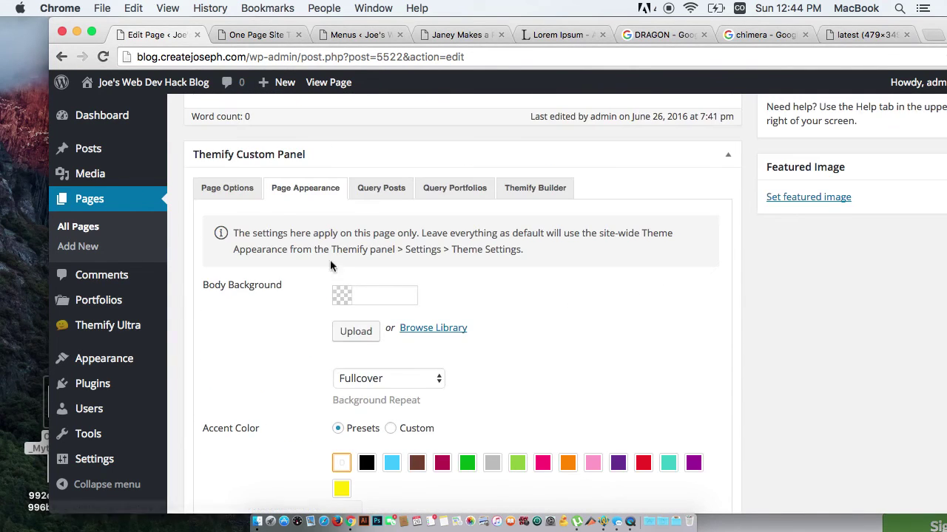
Set Custom Menu to dragon in Page Options and update the page
{"action": "left_click", "coordinate": [215, 188]}
{"action": "scroll", "coordinate": [478, 282], "scroll_direction": "down", "scroll_amount": 3}
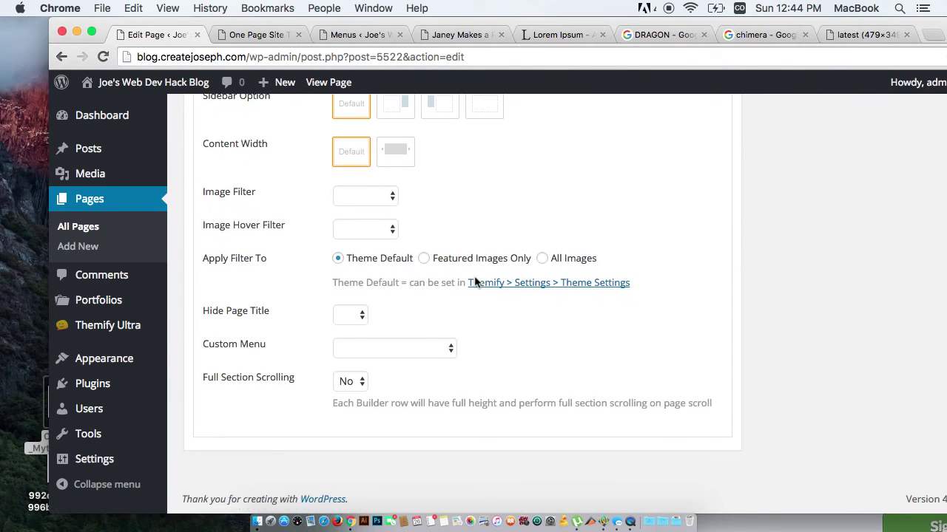
{"action": "left_click", "coordinate": [392, 348]}
{"action": "left_click", "coordinate": [701, 332]}
{"action": "key", "text": "d"}
{"action": "scroll", "coordinate": [851, 311], "scroll_direction": "up", "scroll_amount": 10}
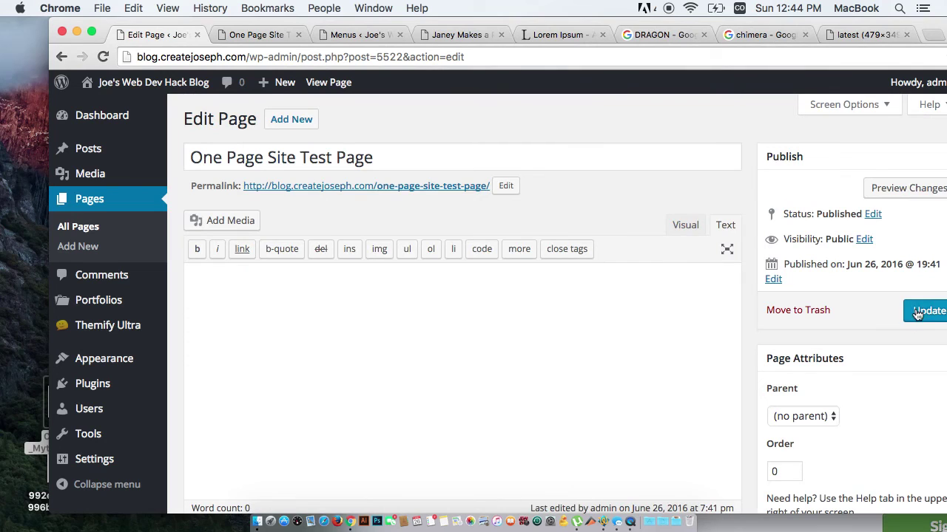
{"action": "left_click", "coordinate": [917, 314]}
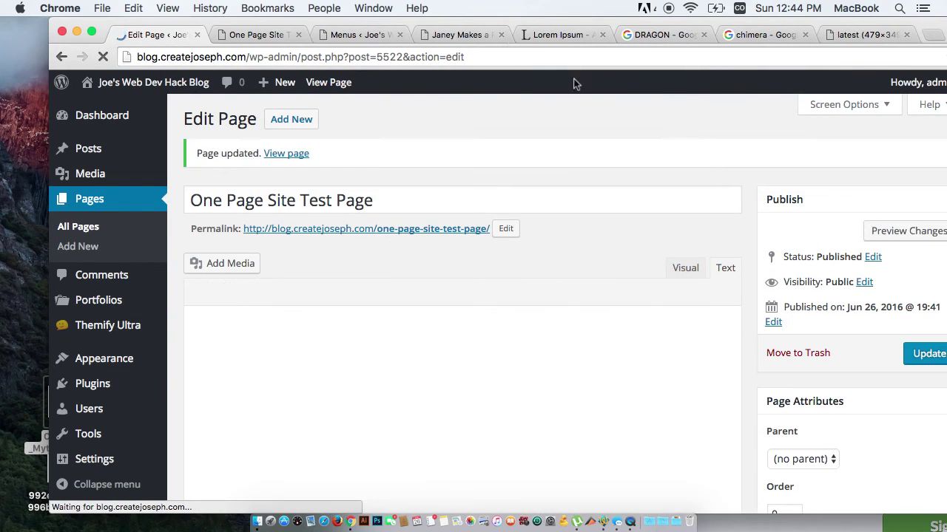
{"action": "left_click", "coordinate": [264, 33]}
Reload the live page, test the Chimera, Dragon and Top header links, then bring QuickTime Player forward
{"action": "key", "text": "super+r"}
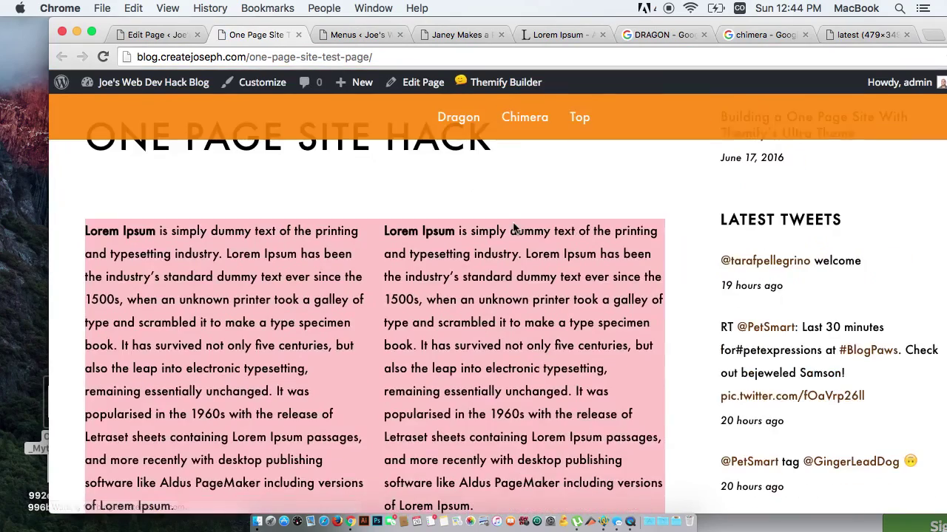
{"action": "scroll", "coordinate": [513, 224], "scroll_direction": "down", "scroll_amount": 5}
{"action": "scroll", "coordinate": [516, 222], "scroll_direction": "up", "scroll_amount": 15}
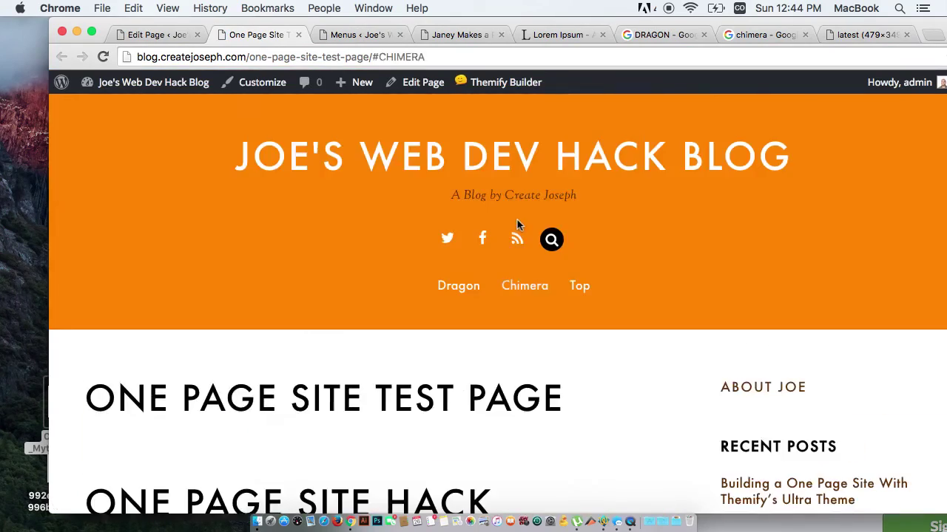
{"action": "left_click", "coordinate": [515, 295]}
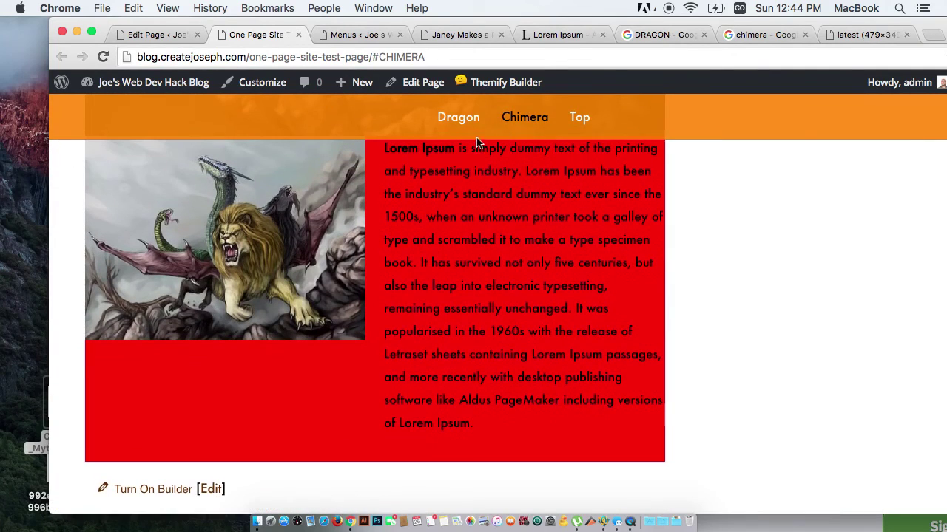
{"action": "left_click", "coordinate": [456, 118]}
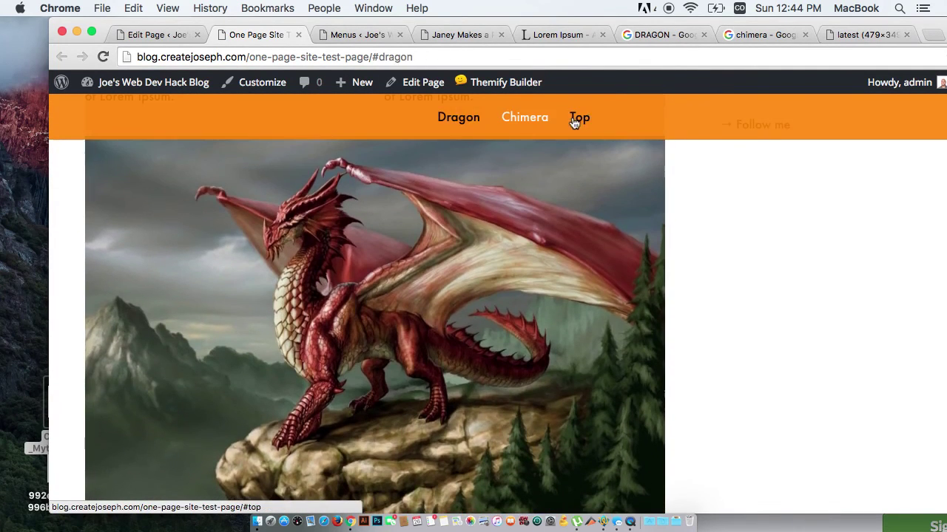
{"action": "left_click", "coordinate": [575, 121]}
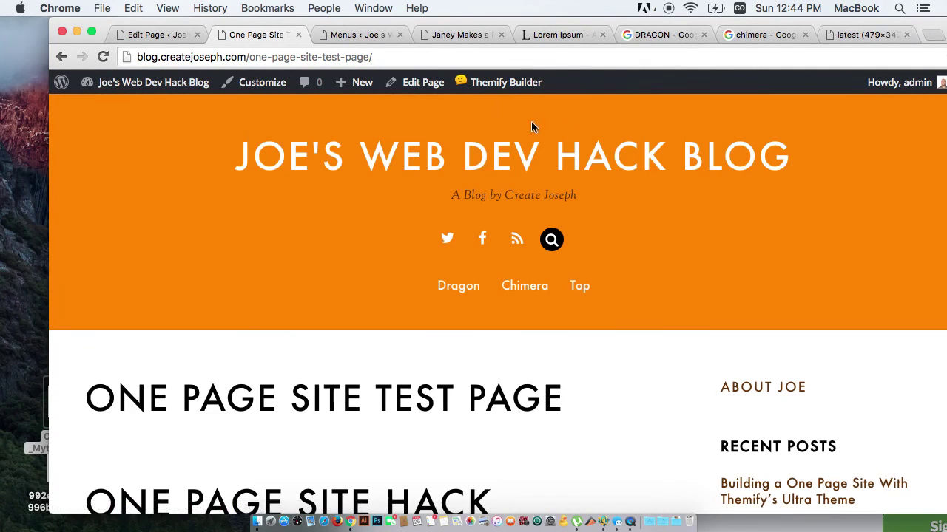
{"action": "left_click", "coordinate": [515, 288]}
{"action": "left_click", "coordinate": [455, 118]}
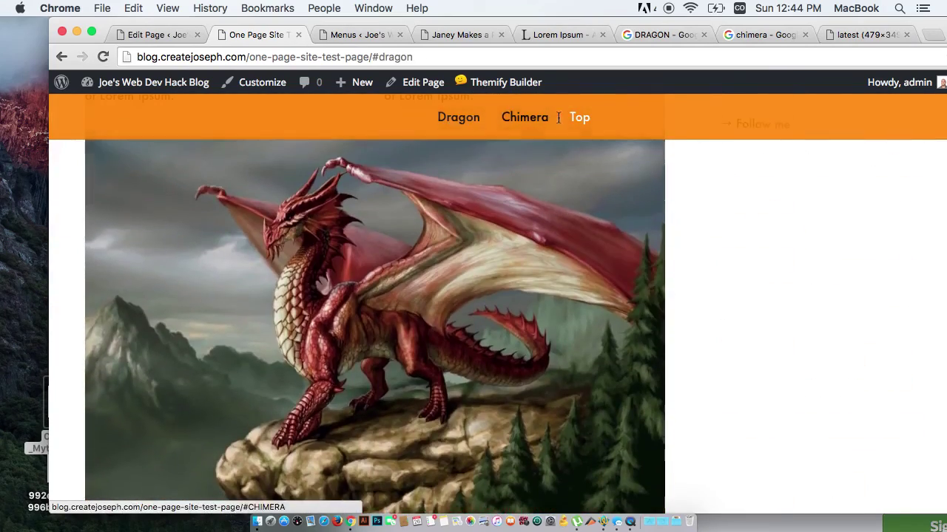
{"action": "left_click", "coordinate": [587, 118]}
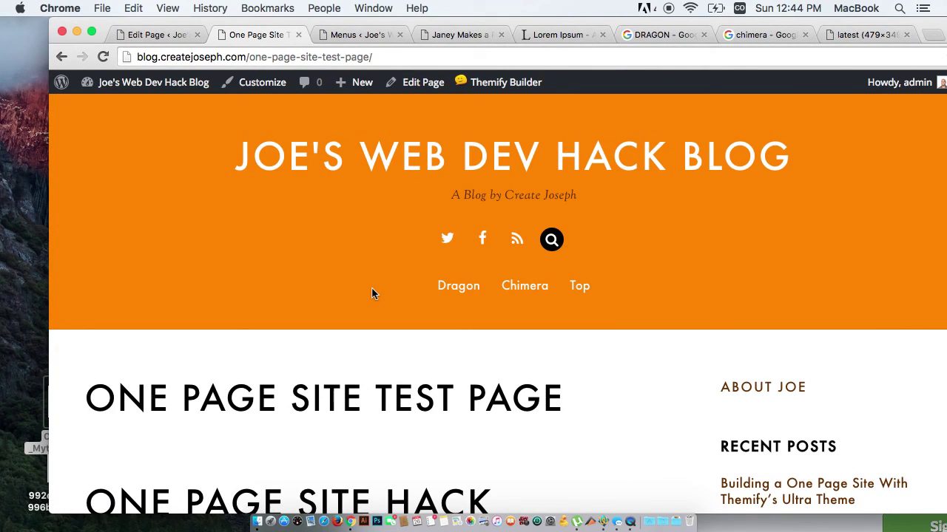
{"action": "left_click", "coordinate": [631, 522]}
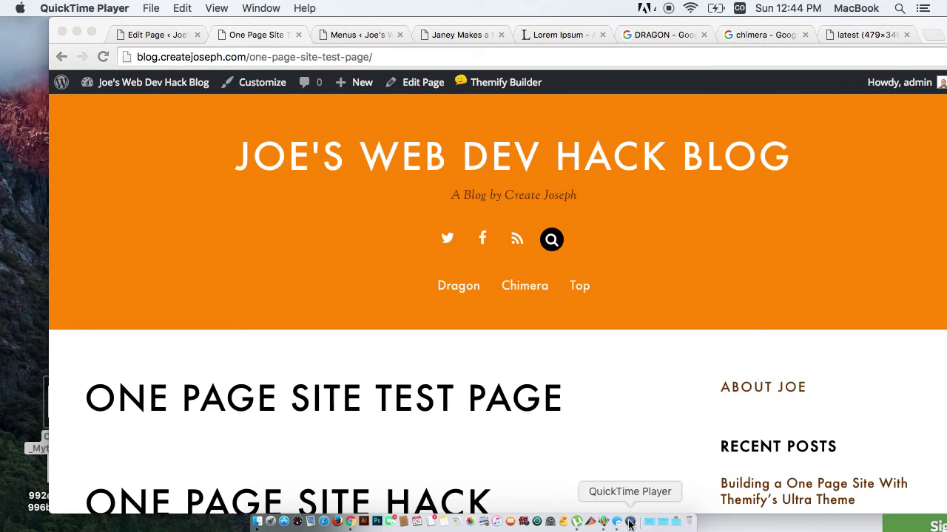